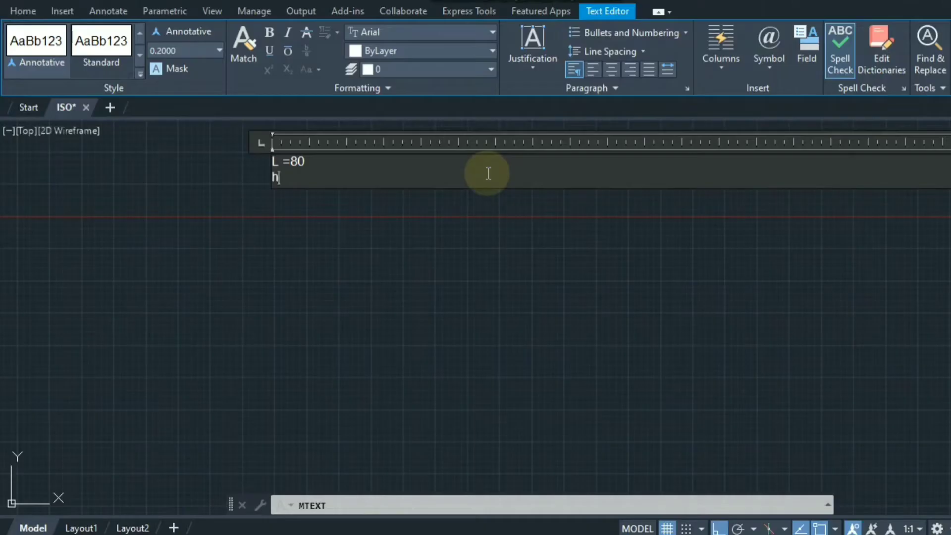
Add the lines "H = 100" and "B = 70" below the length in the multiline text note
key(BackSpace)
text(H = 100)
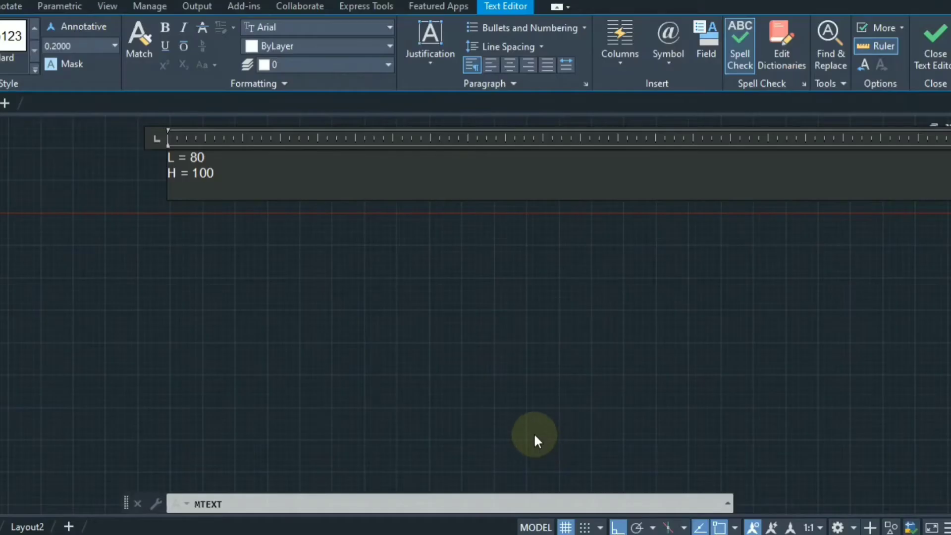
text(B = 70)
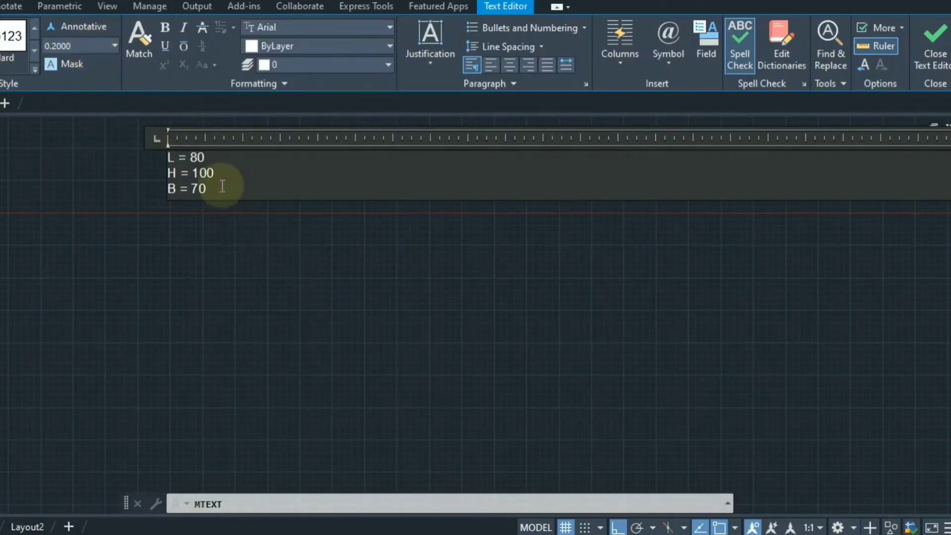
Set the text height of the whole dimension note to 7 and finish editing it
drag(212, 184, 161, 164)
click(79, 46)
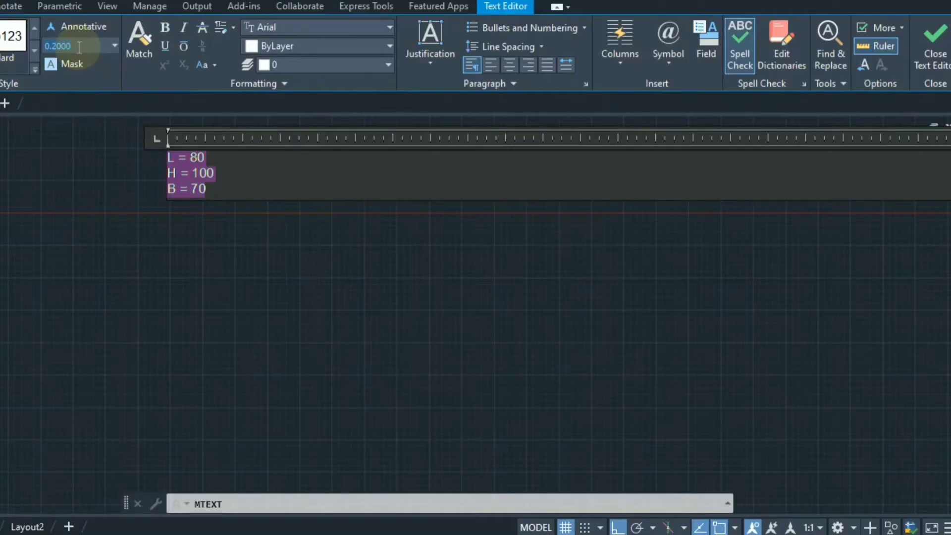
text(7)
key(Return)
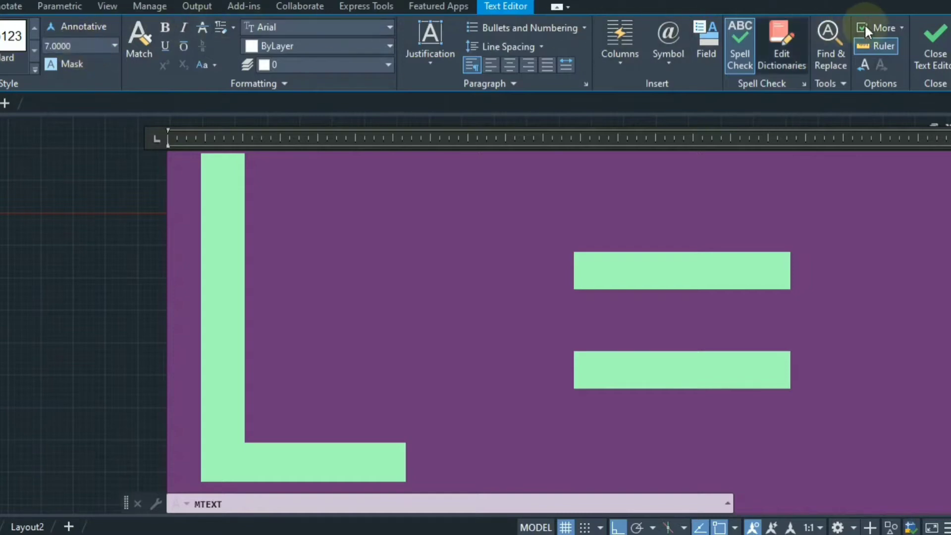
click(940, 42)
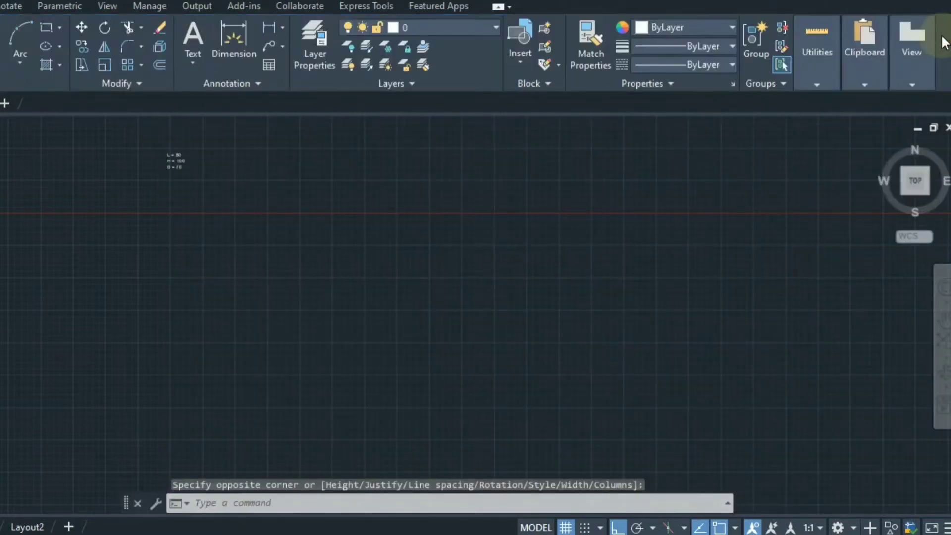
scroll(179, 154, up, 2)
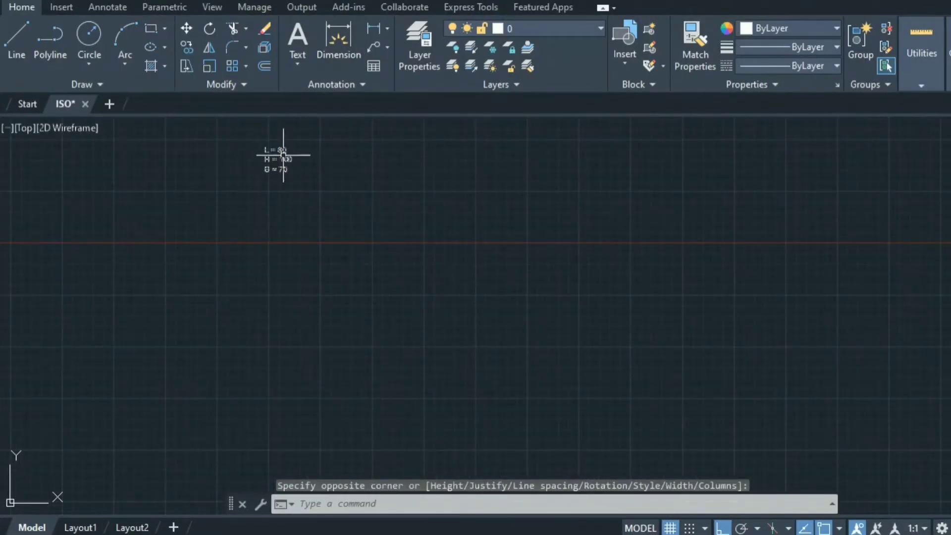
scroll(282, 148, up, 4)
middle_drag(410, 148, 280, 222)
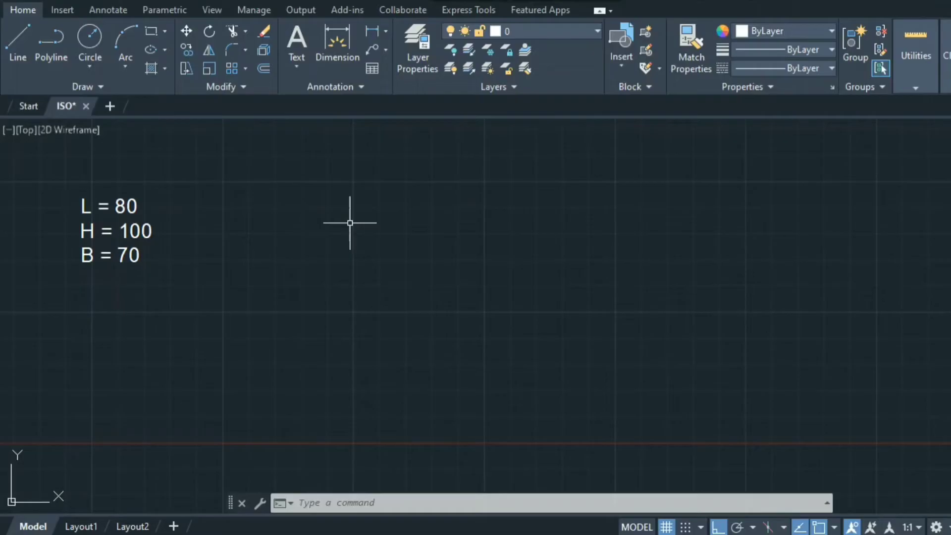
Change the grid snap type in the drafting settings to Isometric snap
click(700, 527)
click(713, 505)
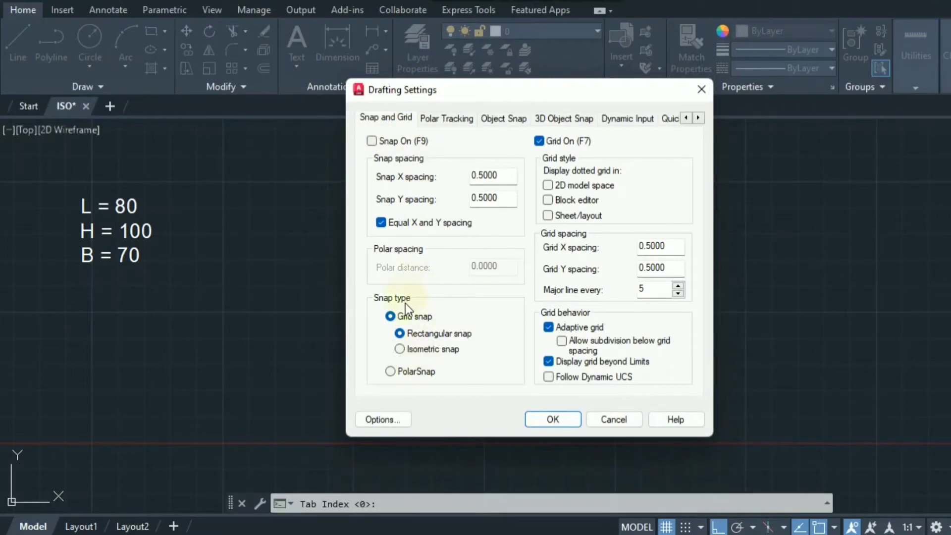
click(400, 349)
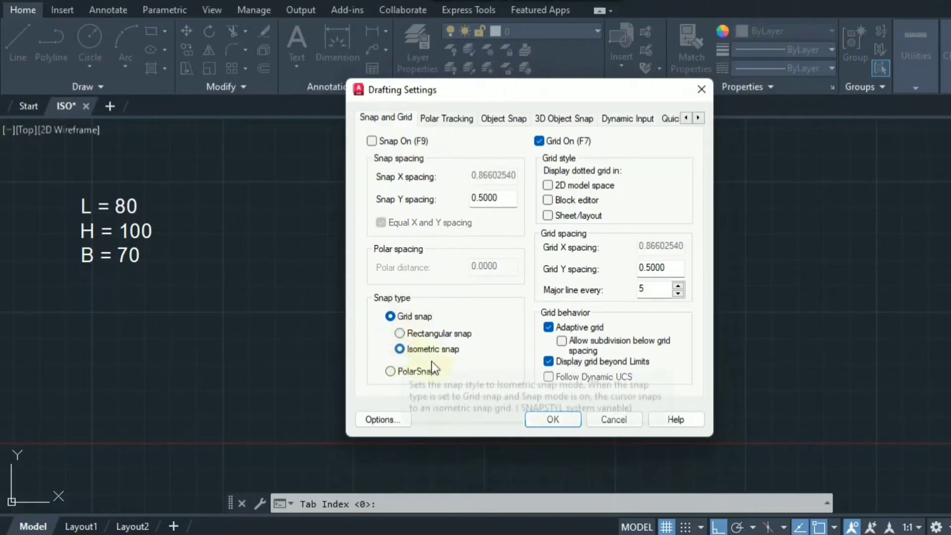
click(556, 420)
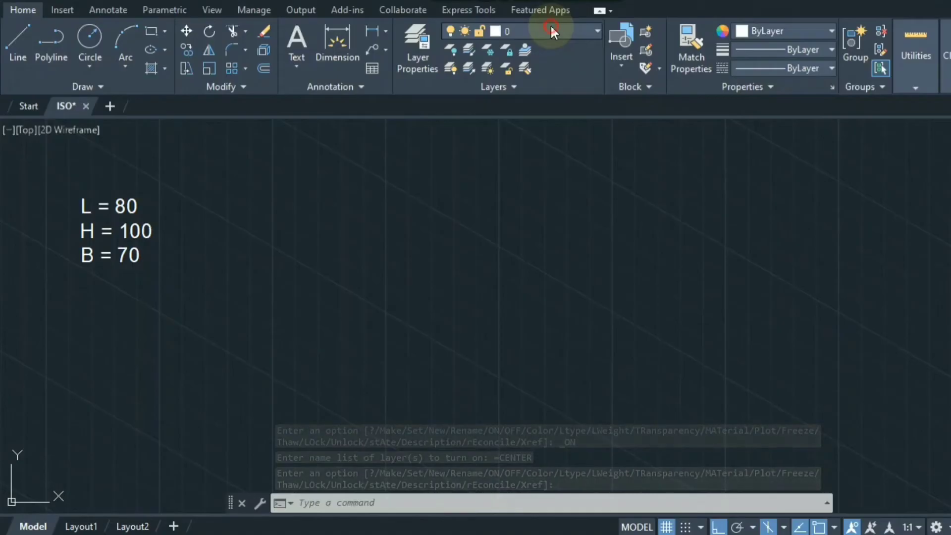
Make PROJ the current layer and draw the right face's bottom edge, 80 units long at 30°, in isoplane Right
click(550, 28)
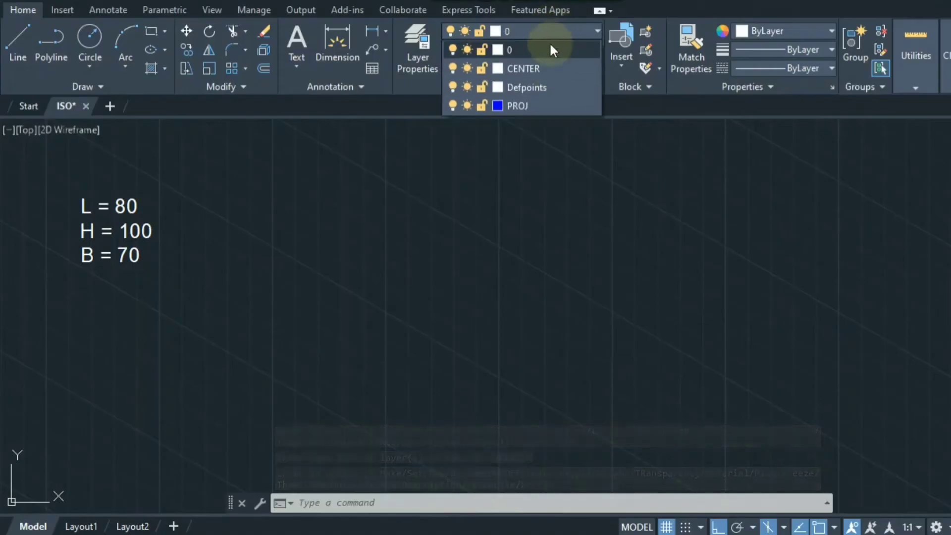
click(548, 103)
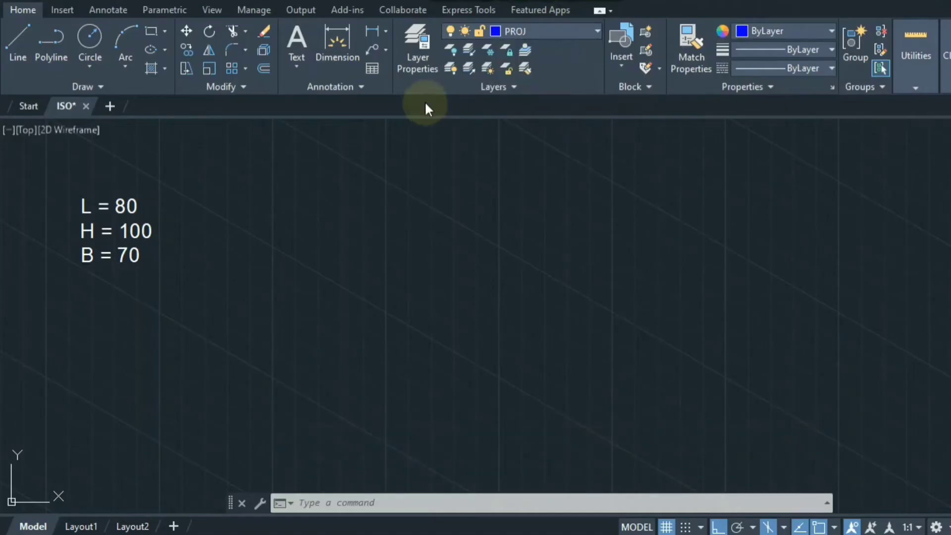
click(9, 45)
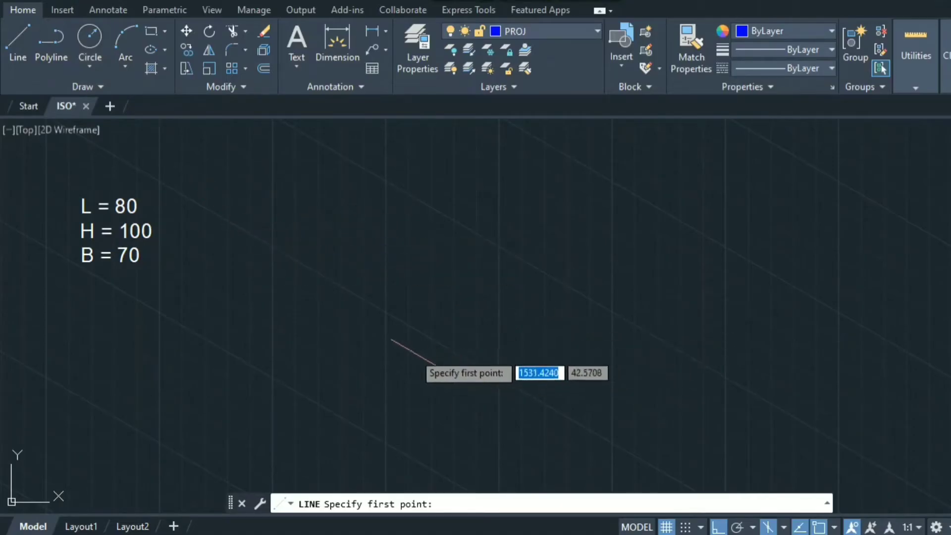
click(440, 418)
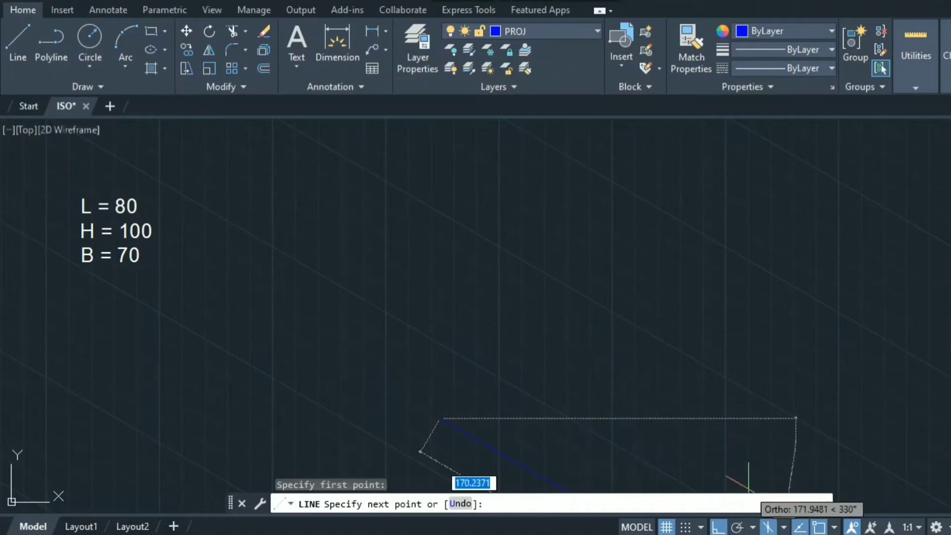
click(781, 524)
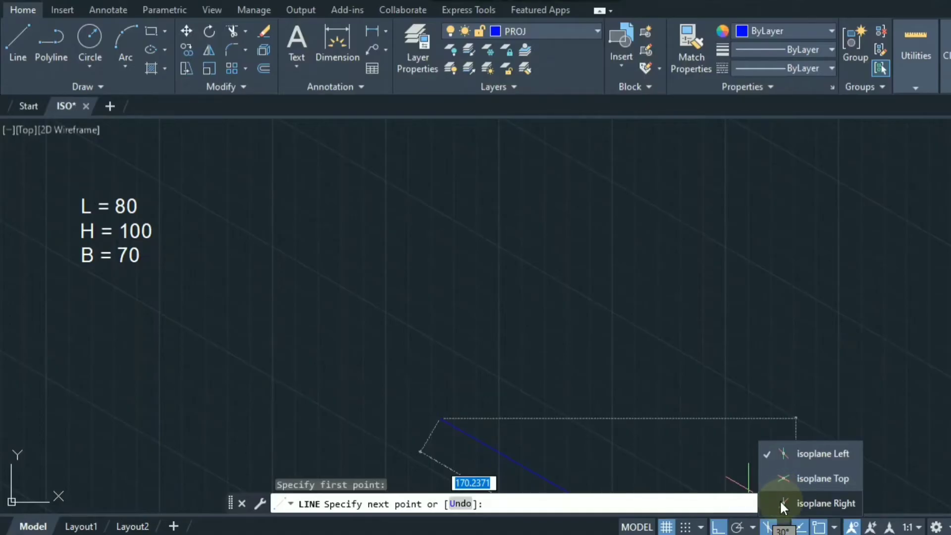
click(779, 501)
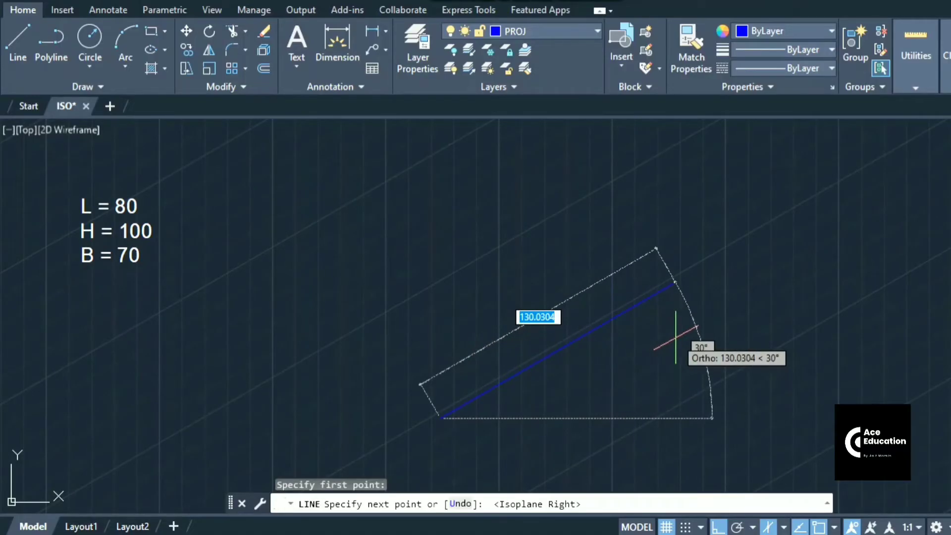
text(80)
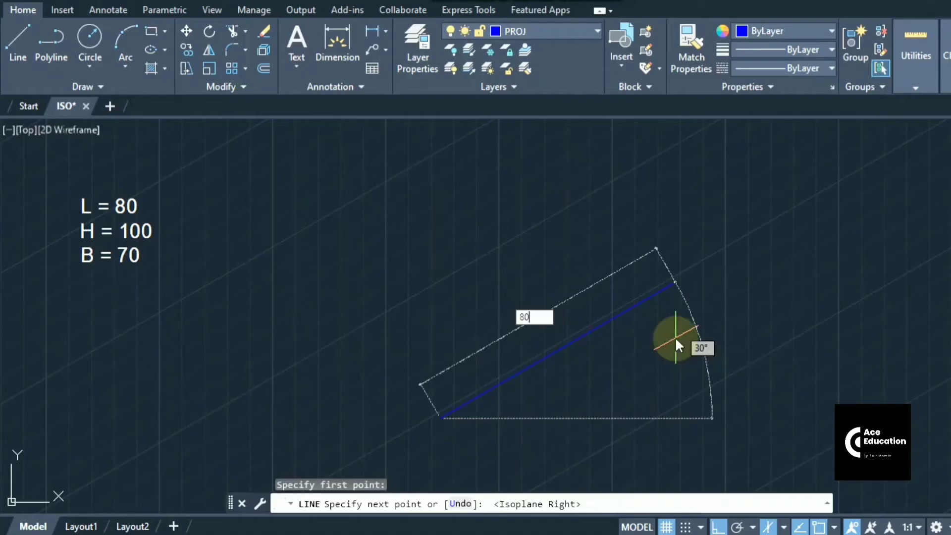
key(Return)
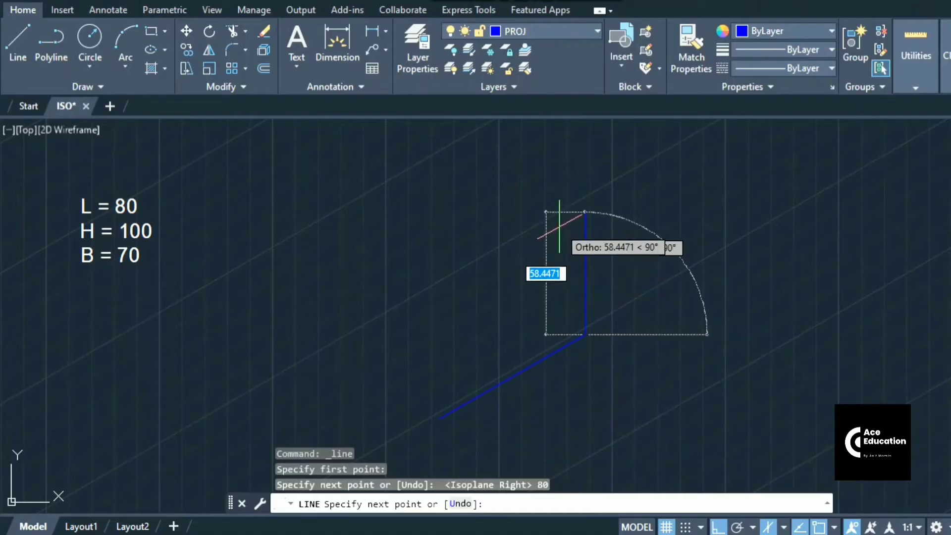
Complete the right face with a 100-unit vertical line, an 80-unit line at 210° and a closing line to the start point
text(100)
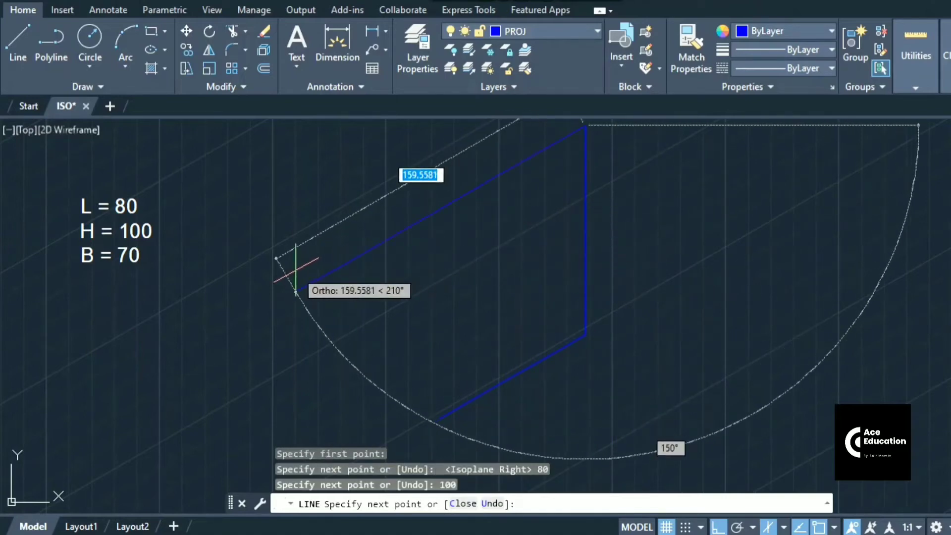
text(80)
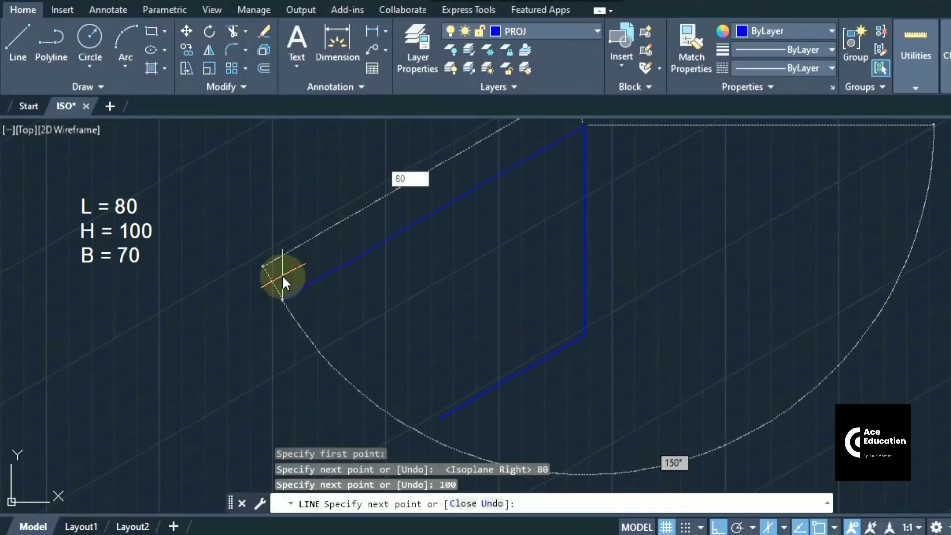
key(Return)
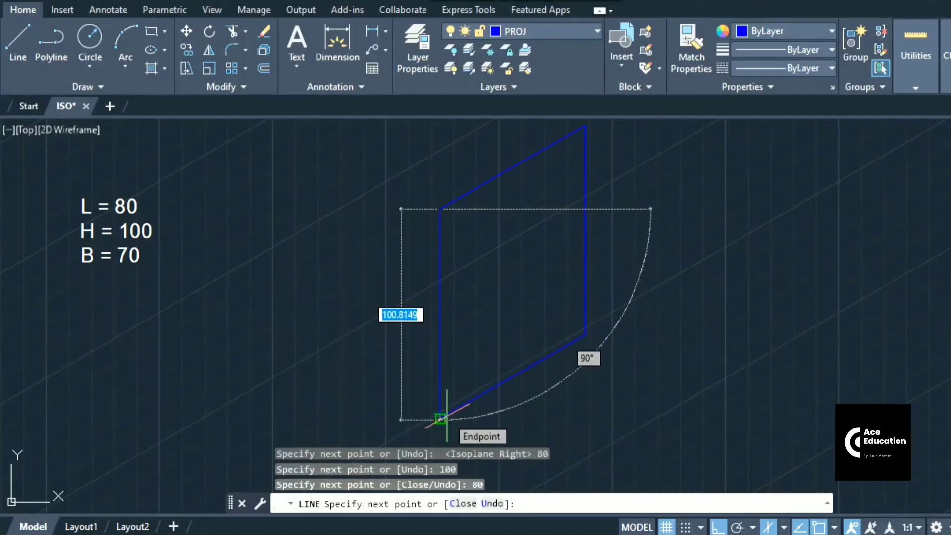
click(446, 417)
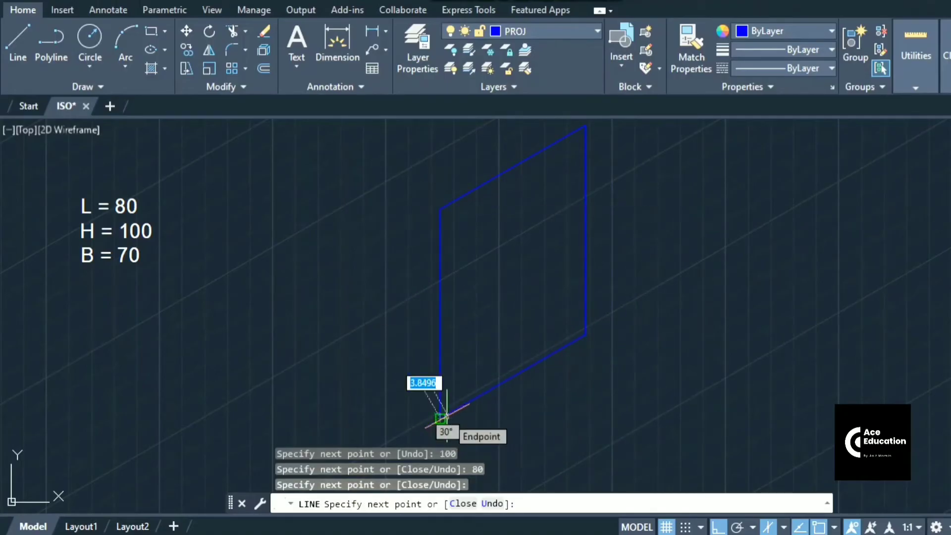
key(Escape)
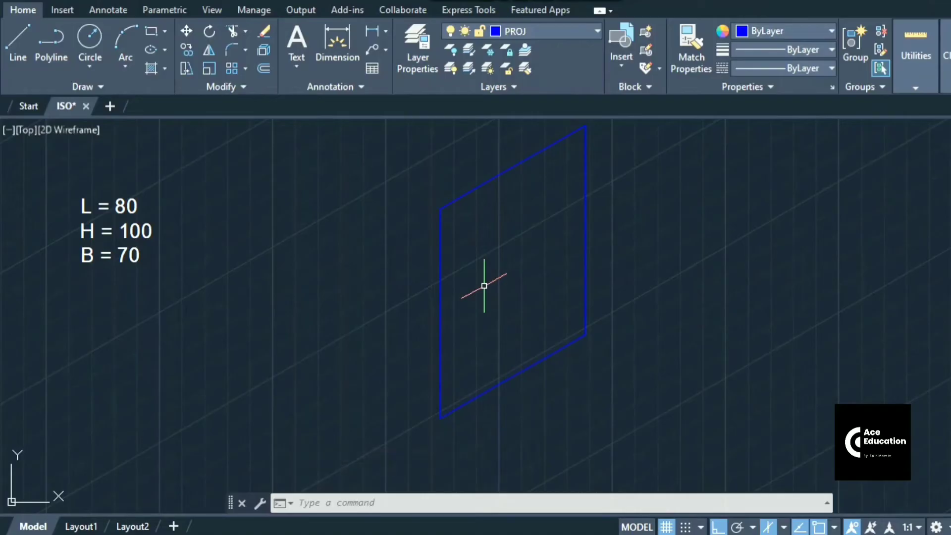
Draw the left face's bottom edge in isoplane Left, 70 units at 150° from the right face's lowest corner
key(alt+Tab)
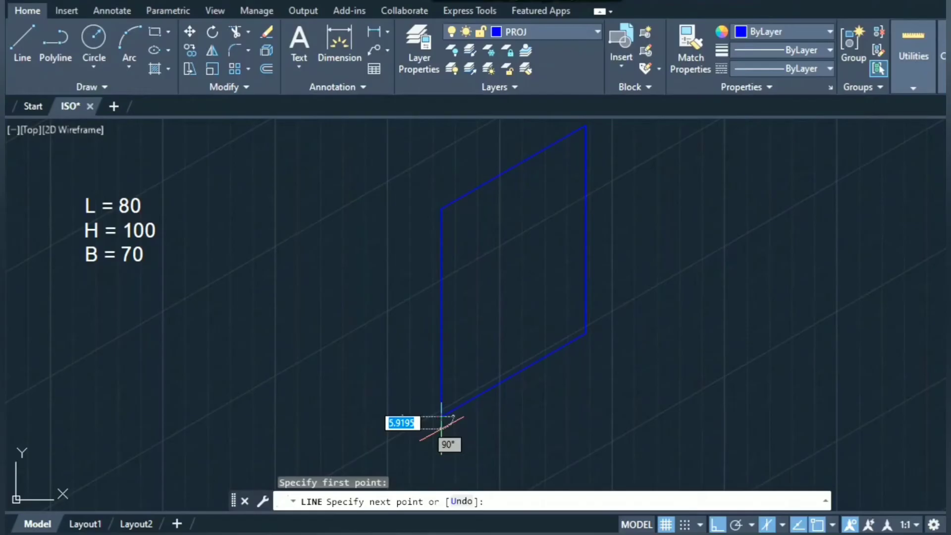
key(Escape)
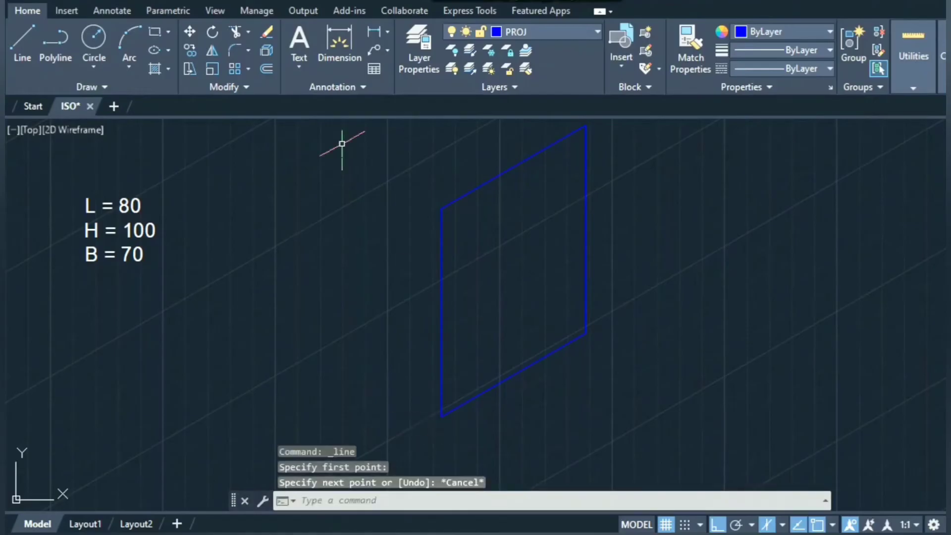
click(25, 42)
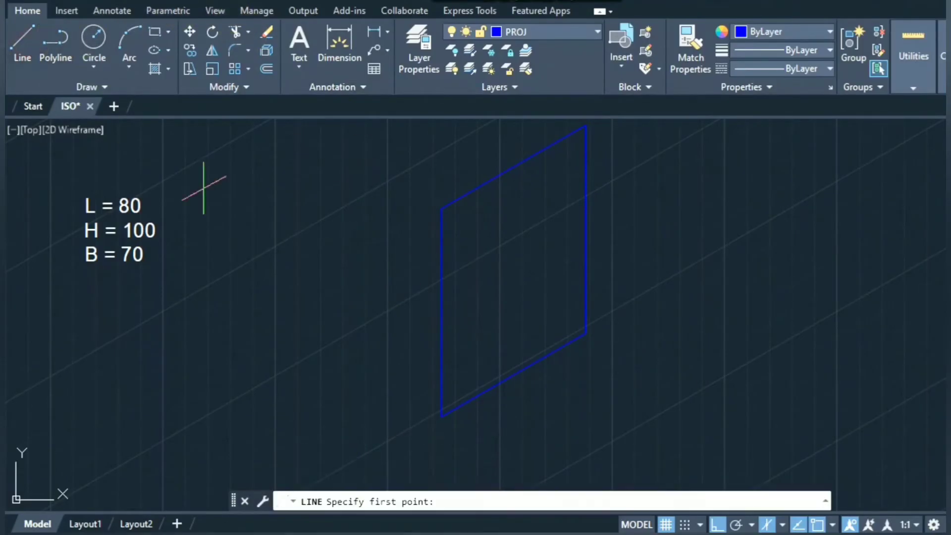
click(442, 416)
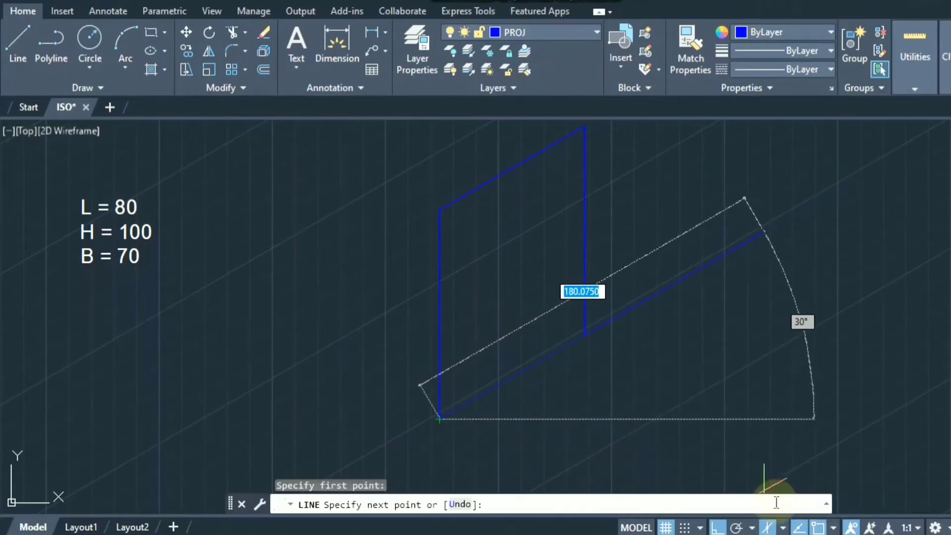
click(782, 528)
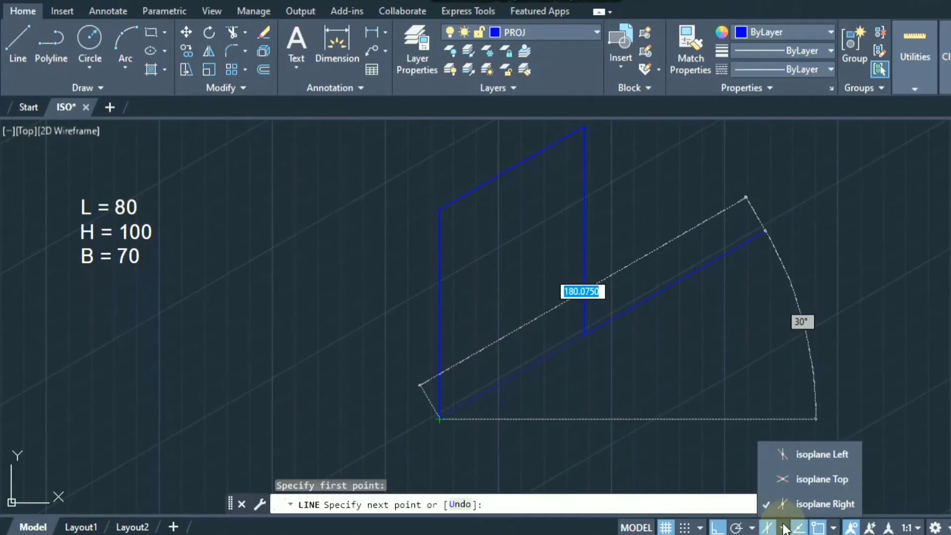
click(788, 453)
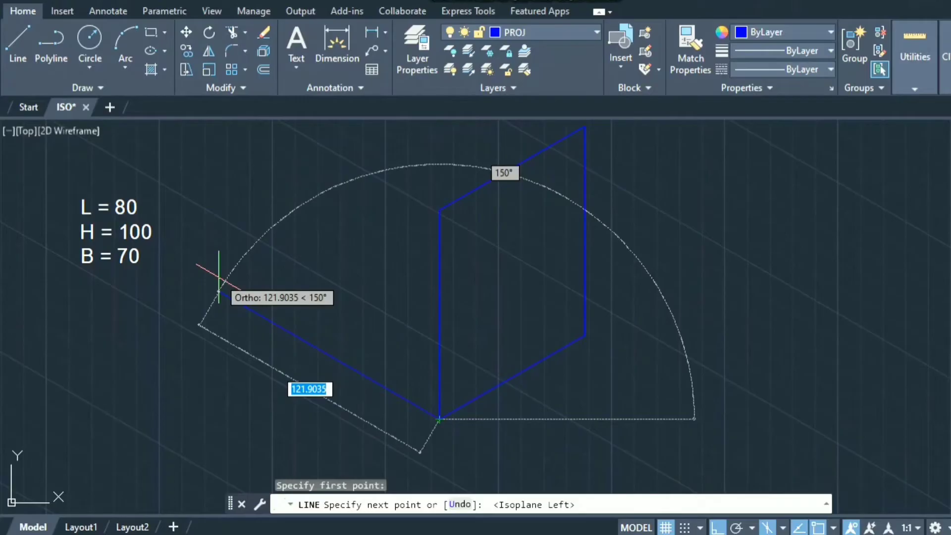
text(70)
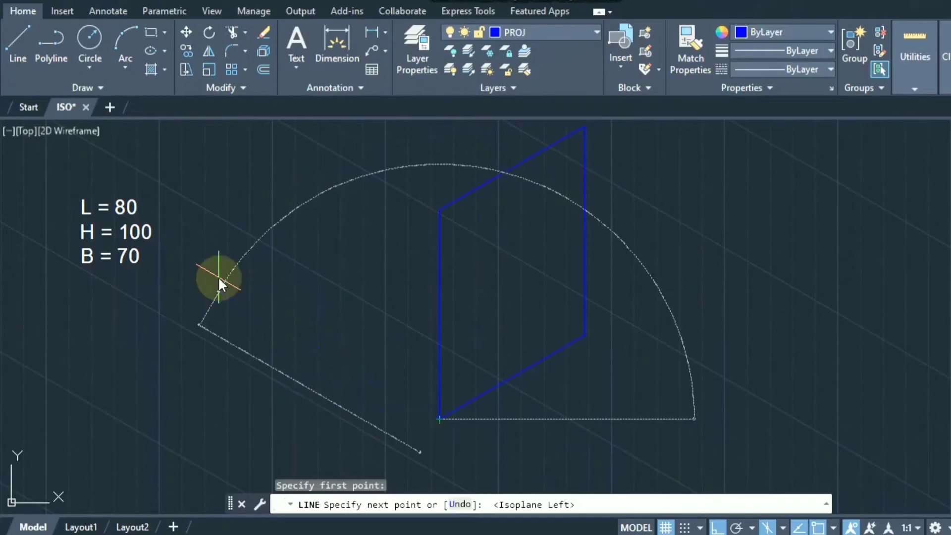
key(Return)
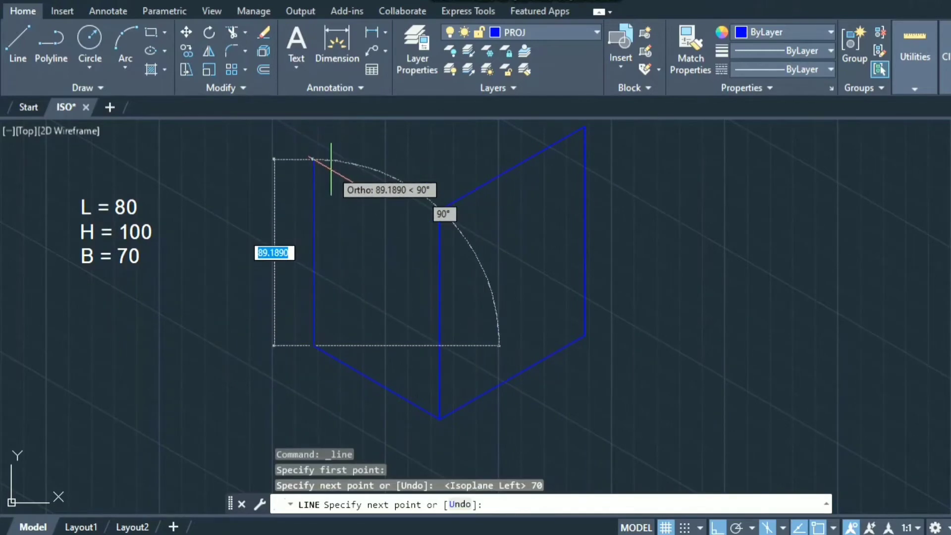
Complete the left face with a 100-unit vertical line and a 70-unit line back to the shared edge's upper end
text(100)
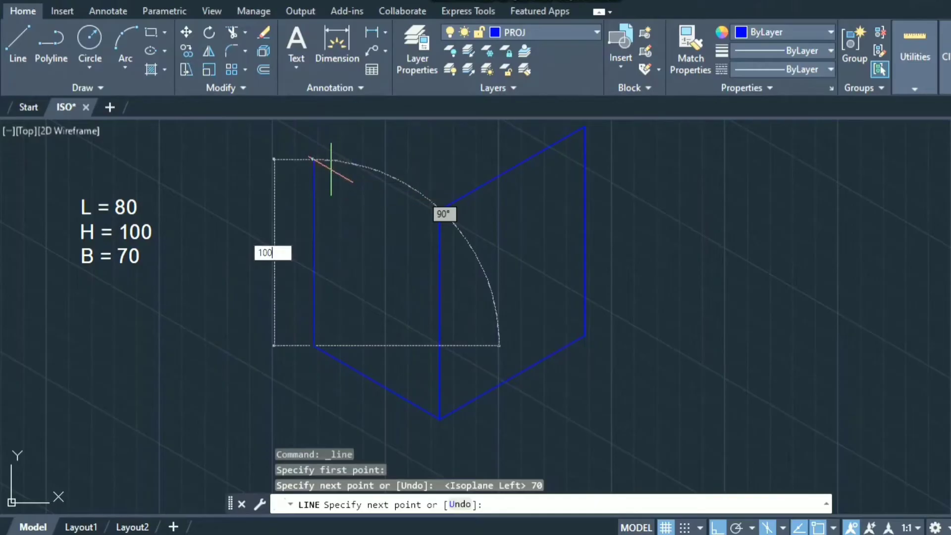
key(Return)
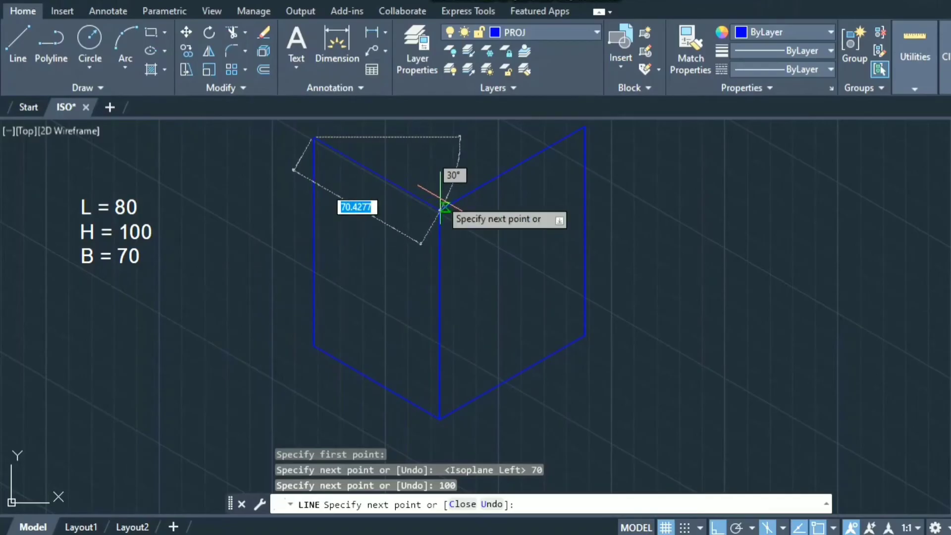
text(70)
key(Return)
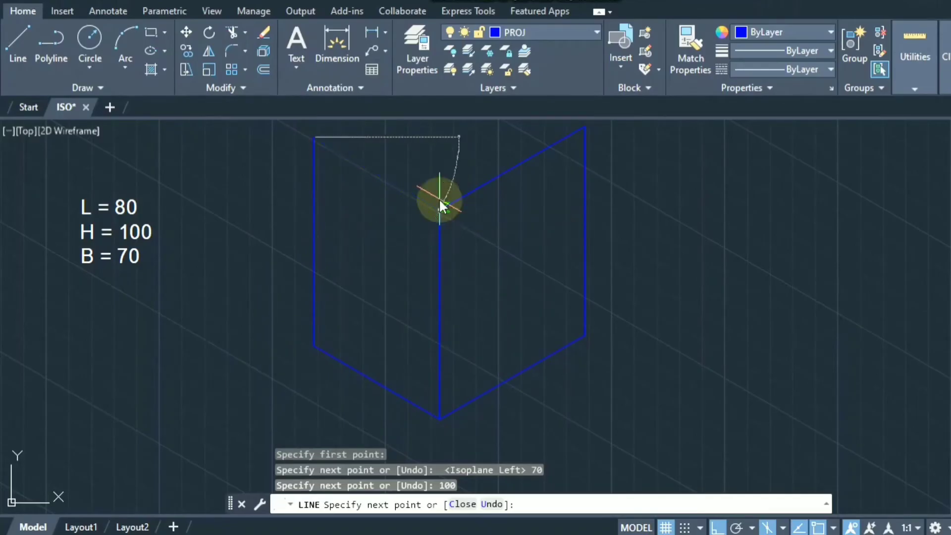
key(Escape)
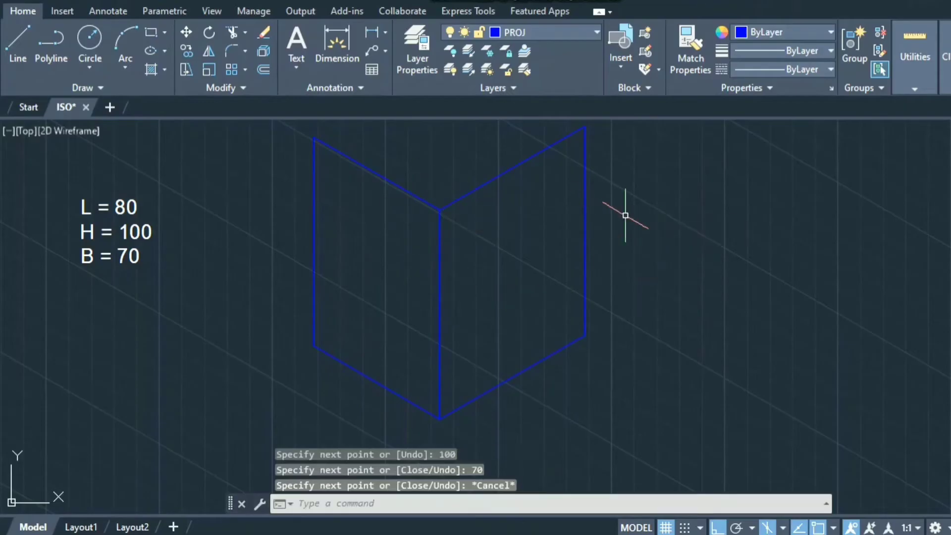
Copy the right face's top edge from the shared front corner to the left face's outer upper corner
scroll(634, 234, up, 6)
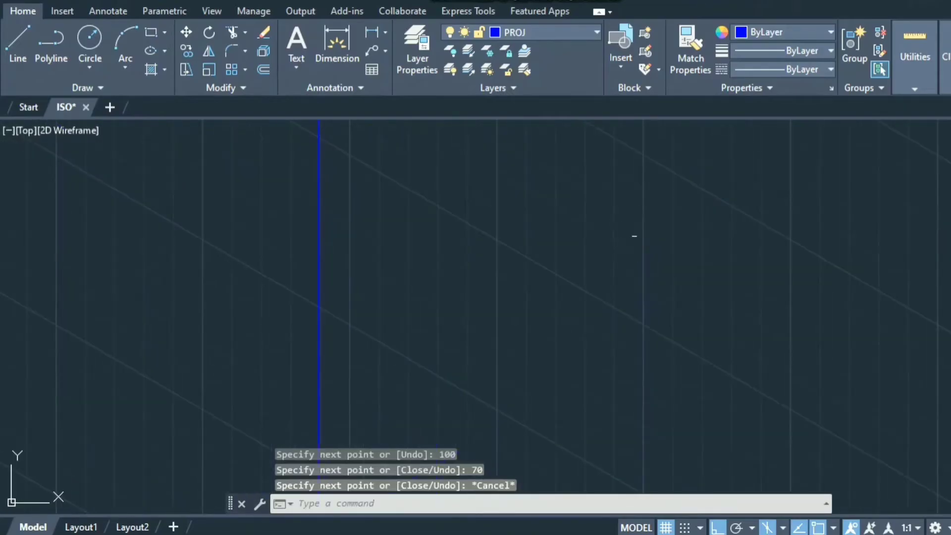
scroll(634, 233, down, 8)
middle_drag(494, 245, 485, 288)
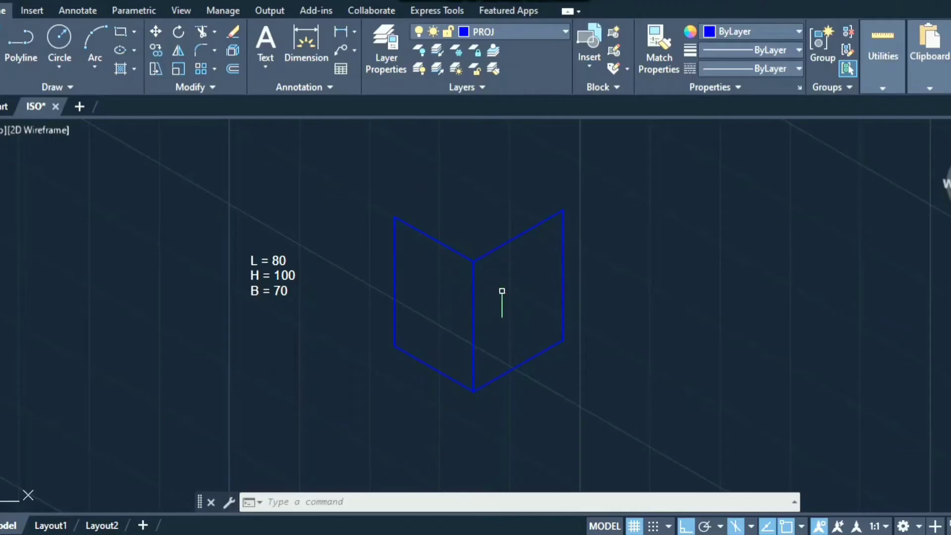
click(404, 305)
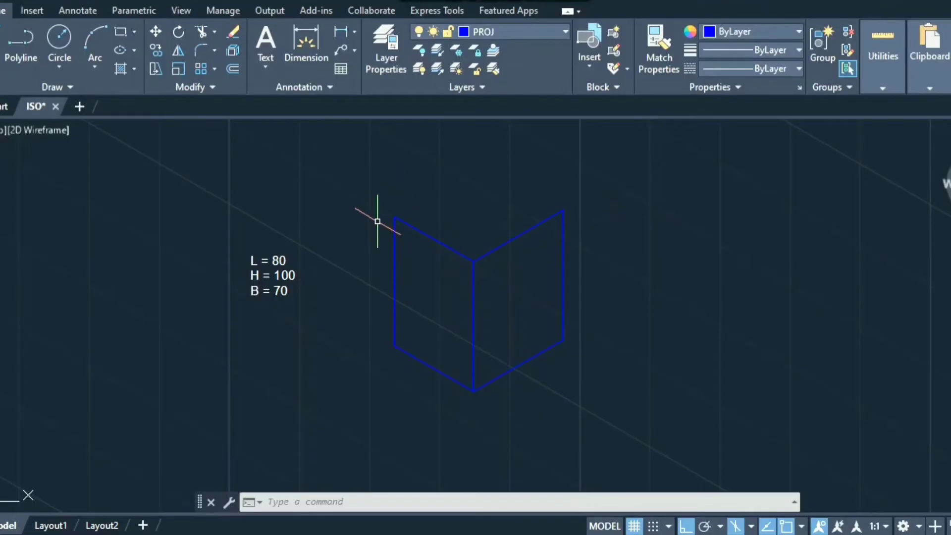
click(156, 51)
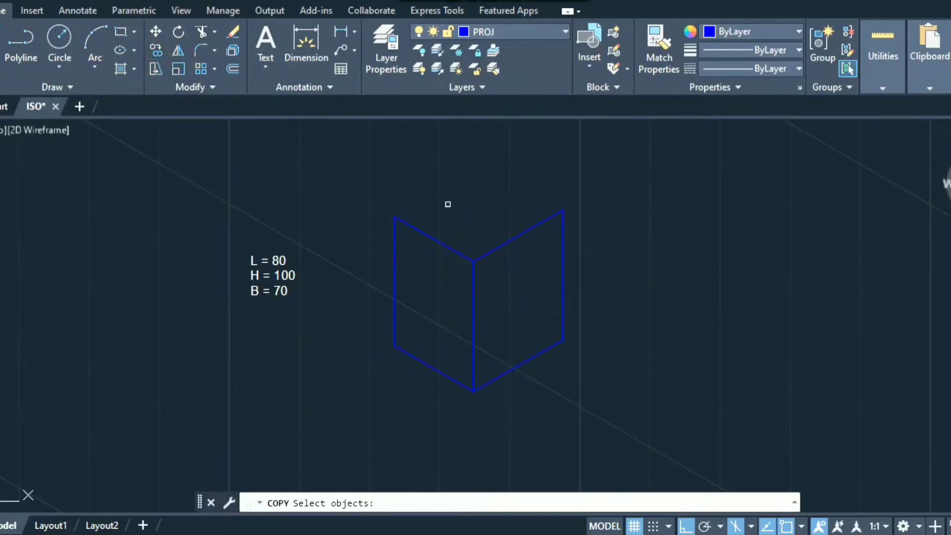
click(501, 250)
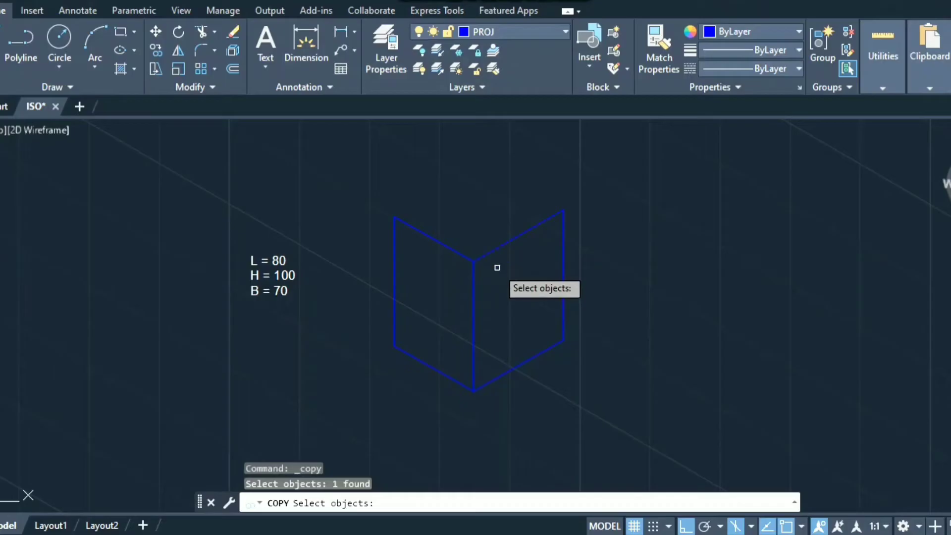
key(Return)
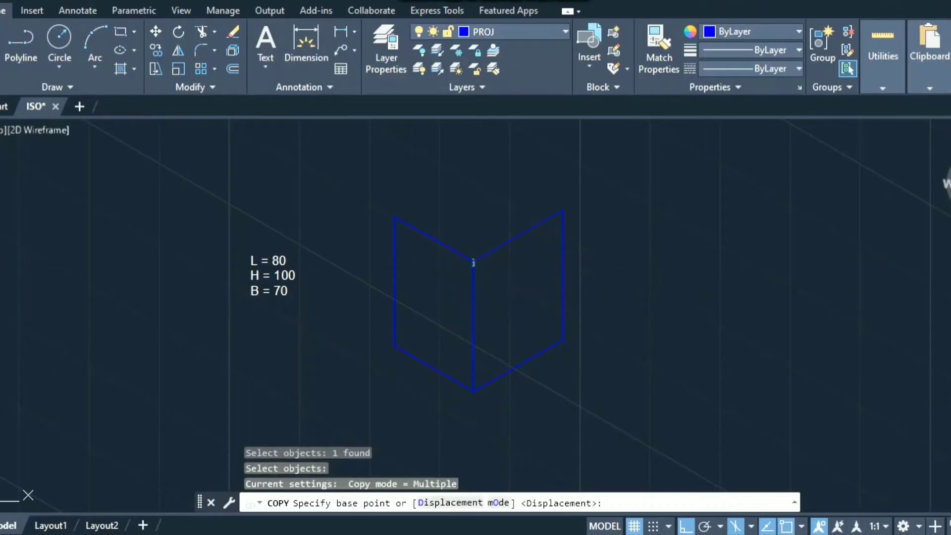
click(474, 262)
click(394, 217)
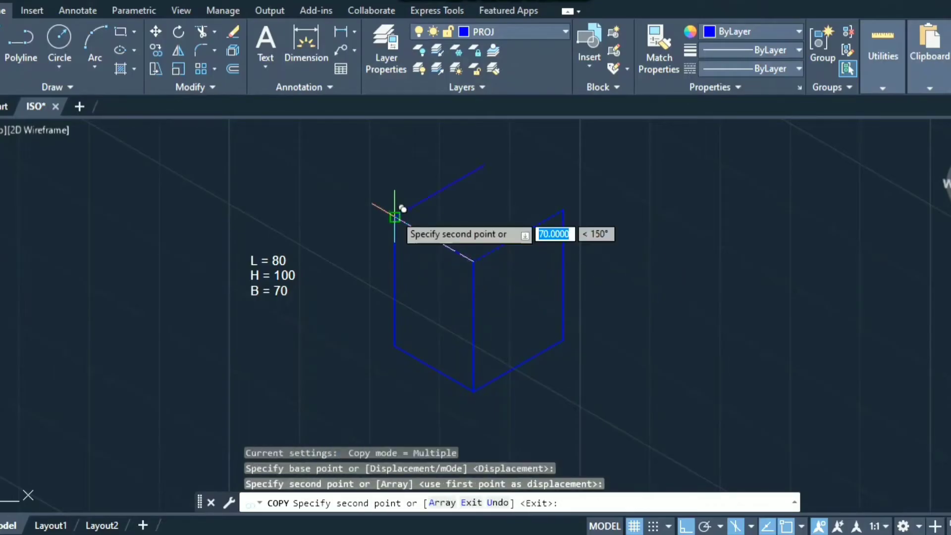
key(Return)
Copy the left face's top edge from the shared front corner to the right face's outer upper corner, closing the top face
key(Return)
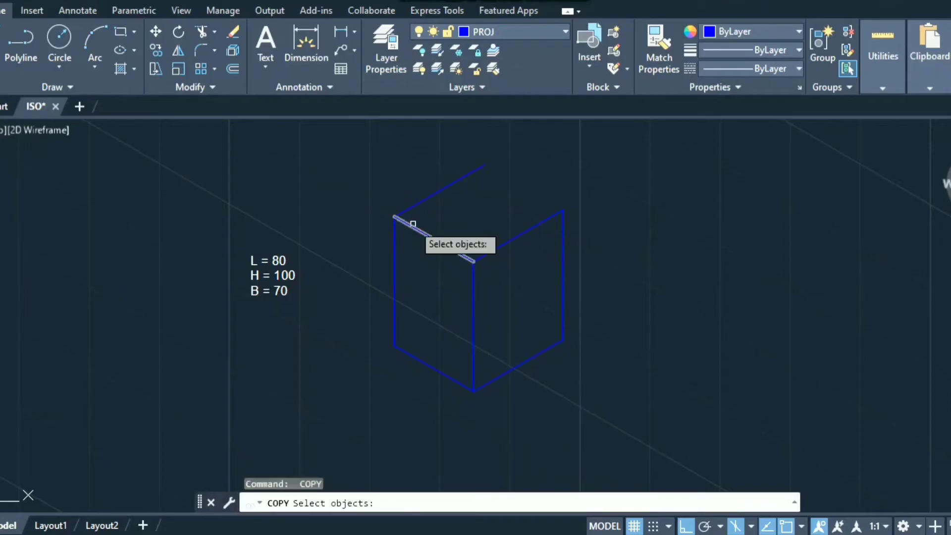
click(413, 224)
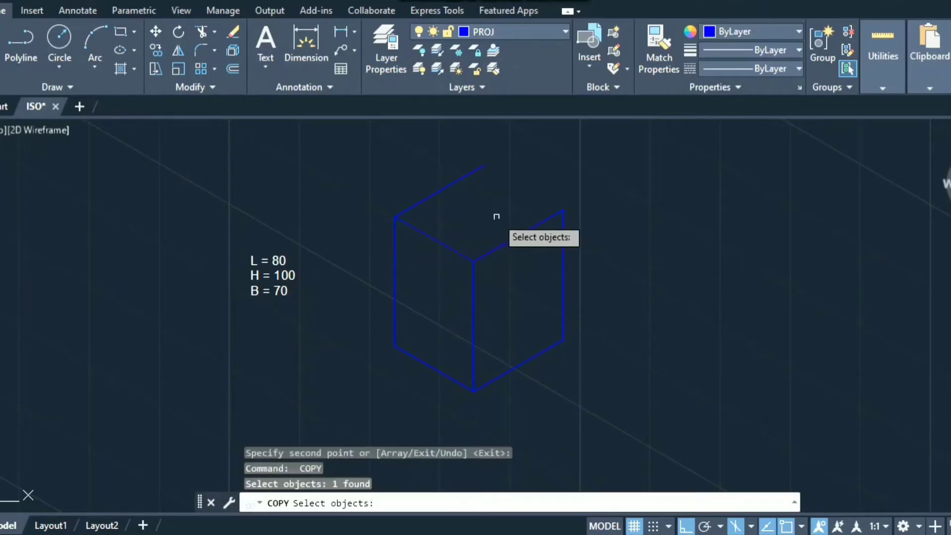
key(Return)
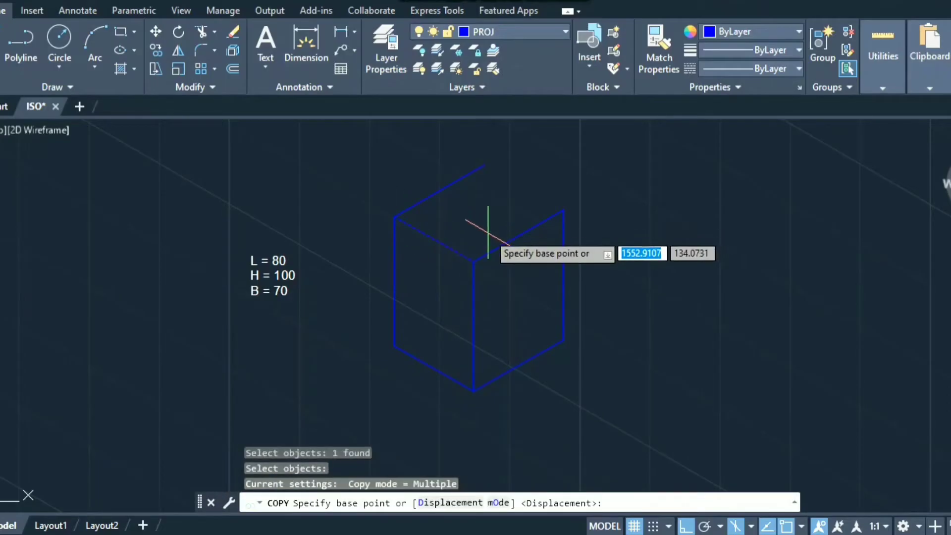
click(473, 262)
click(473, 166)
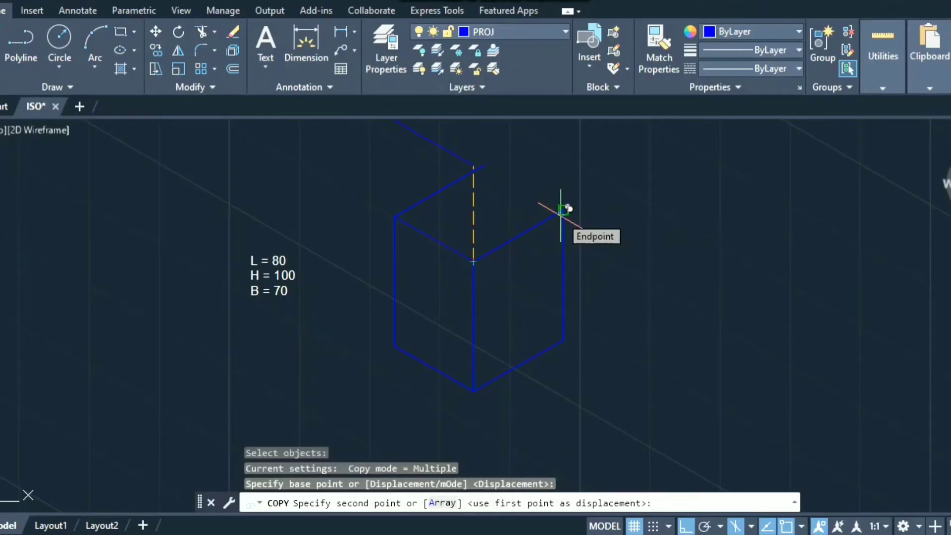
click(561, 211)
key(Escape)
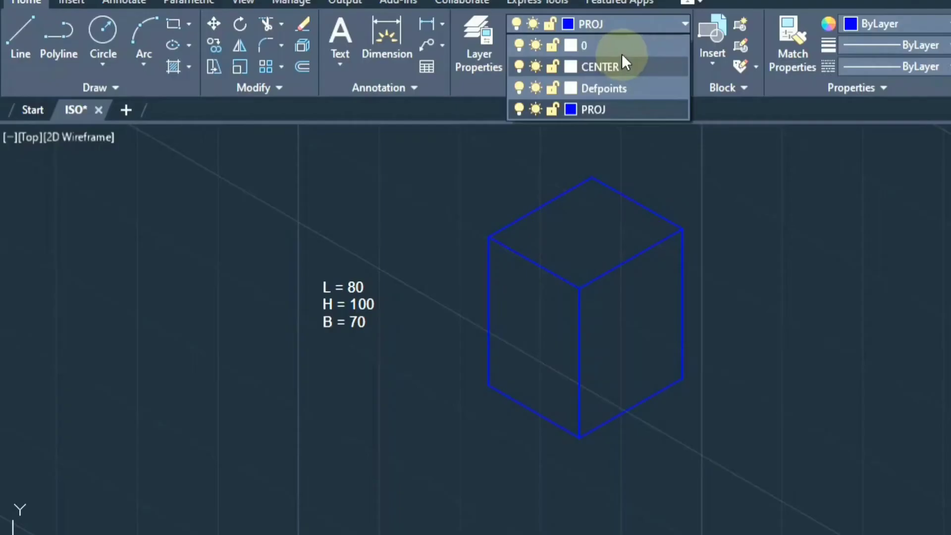
Make layer 0 current and draw a 30-unit vertical line up from the box's lowest front corner
click(620, 45)
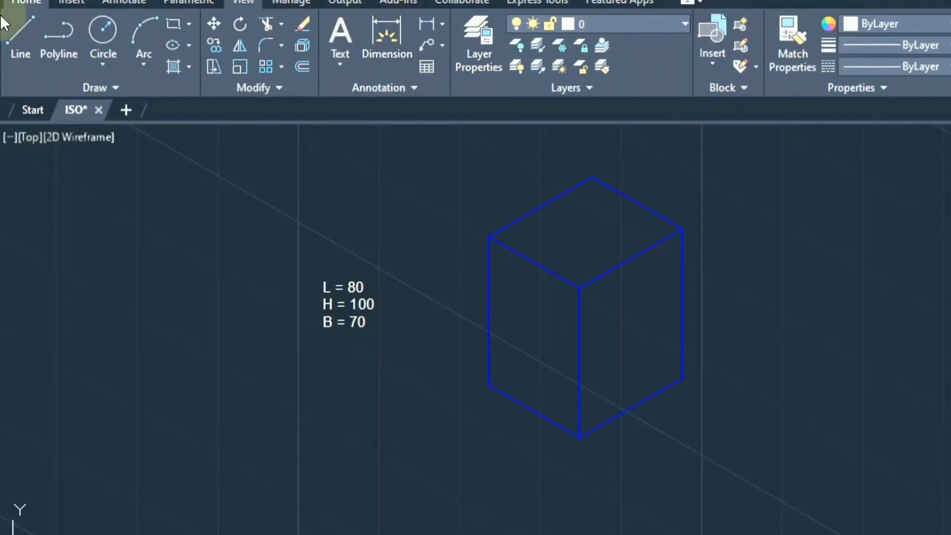
click(20, 31)
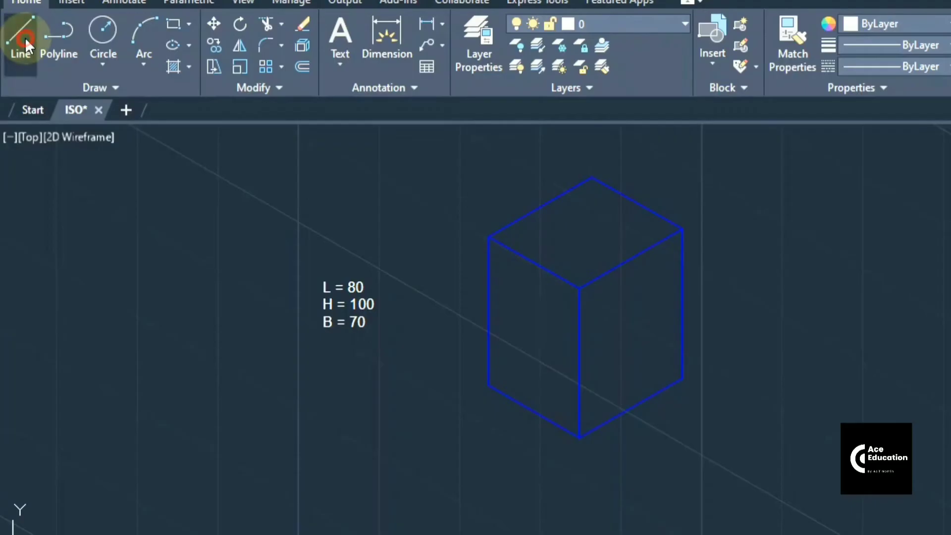
click(579, 437)
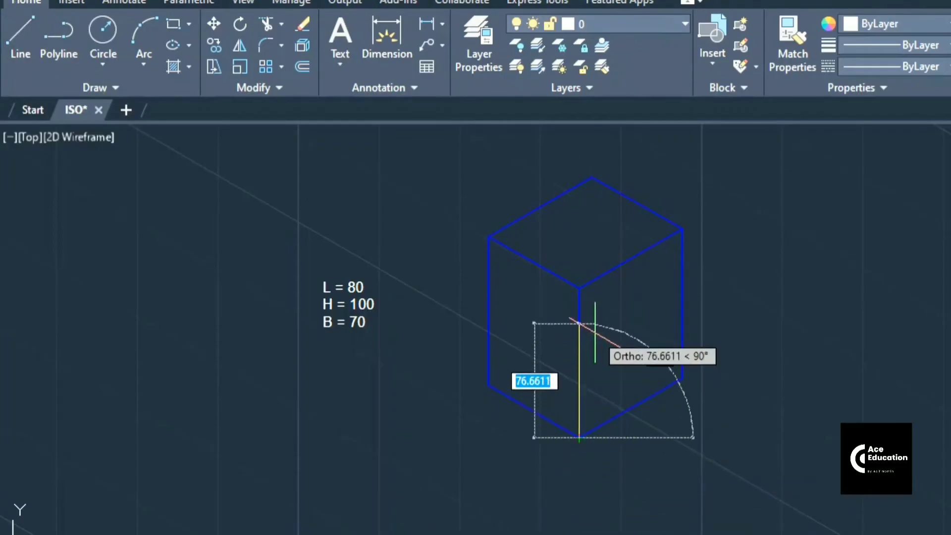
text(30)
key(Return)
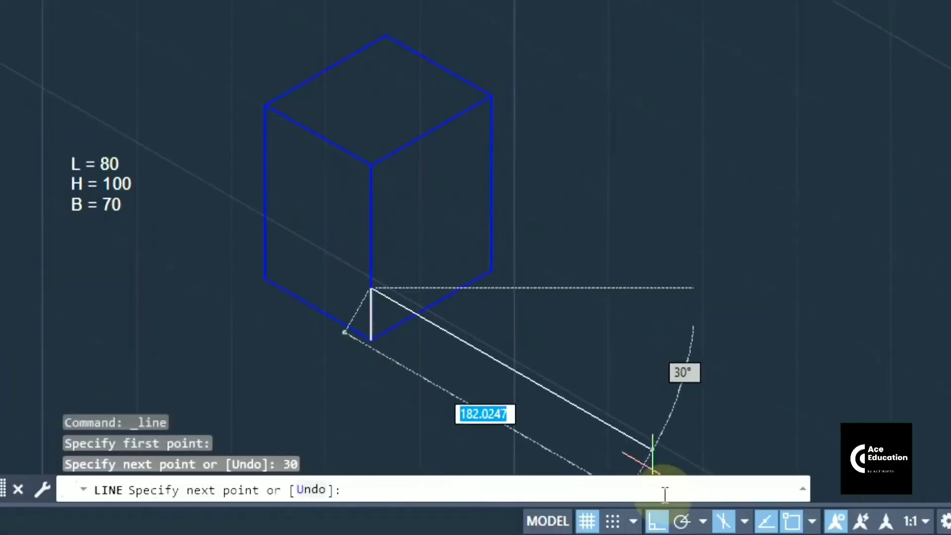
Switch to isoplane Right and continue with an 80-unit line at 30° across the right face
click(744, 520)
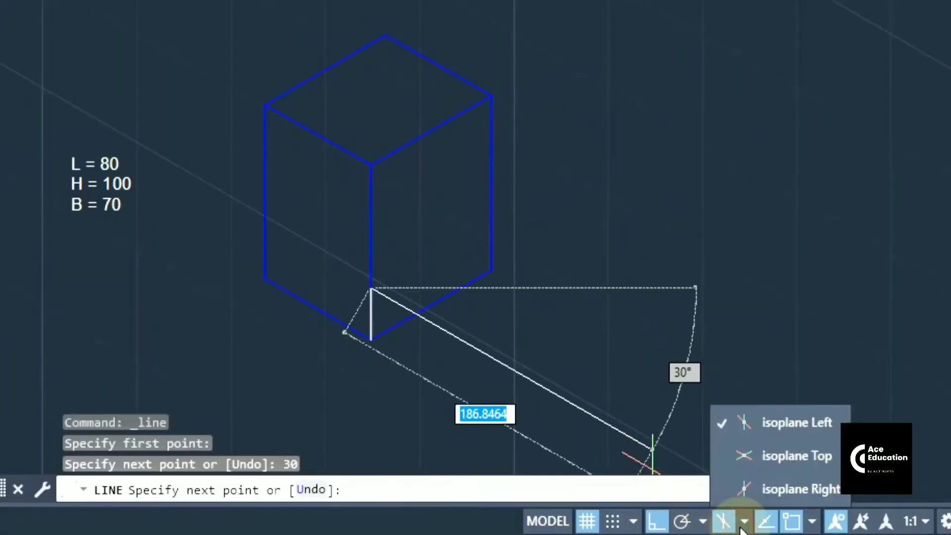
click(748, 488)
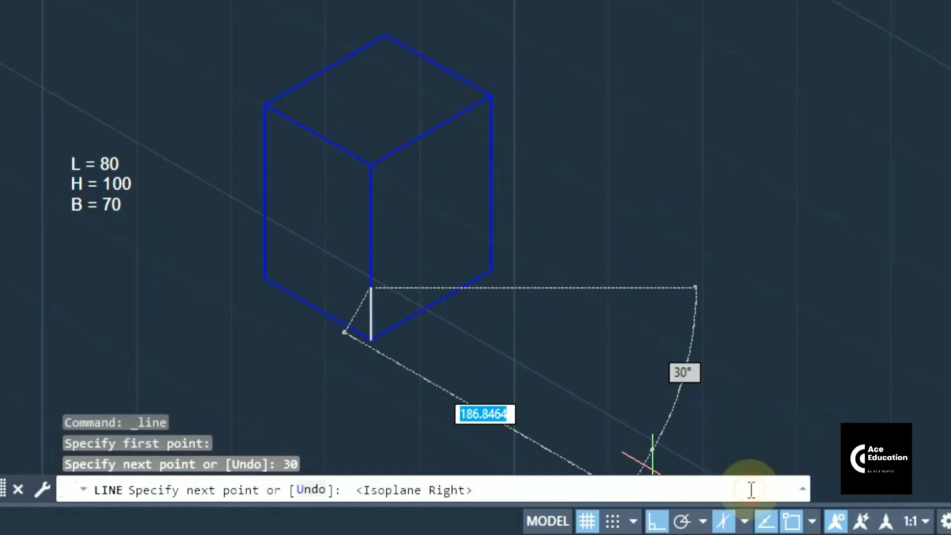
text(80)
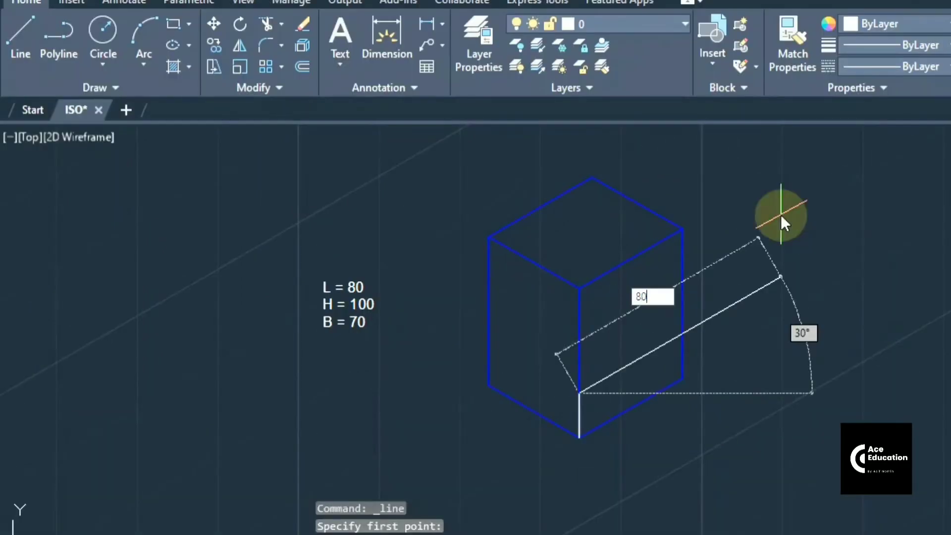
key(Return)
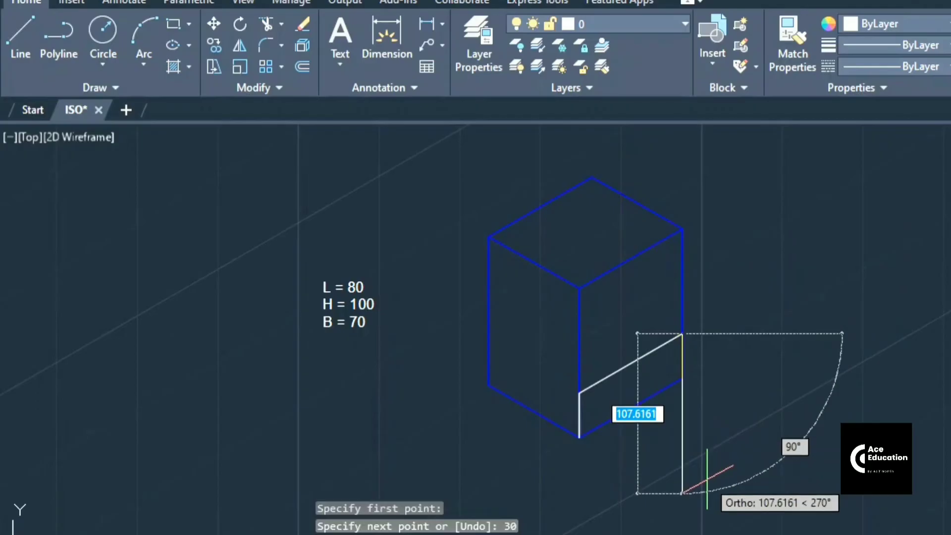
Close the right-face outline with a 30-unit line straight down and an 80-unit line back to the lowest front corner
text(30)
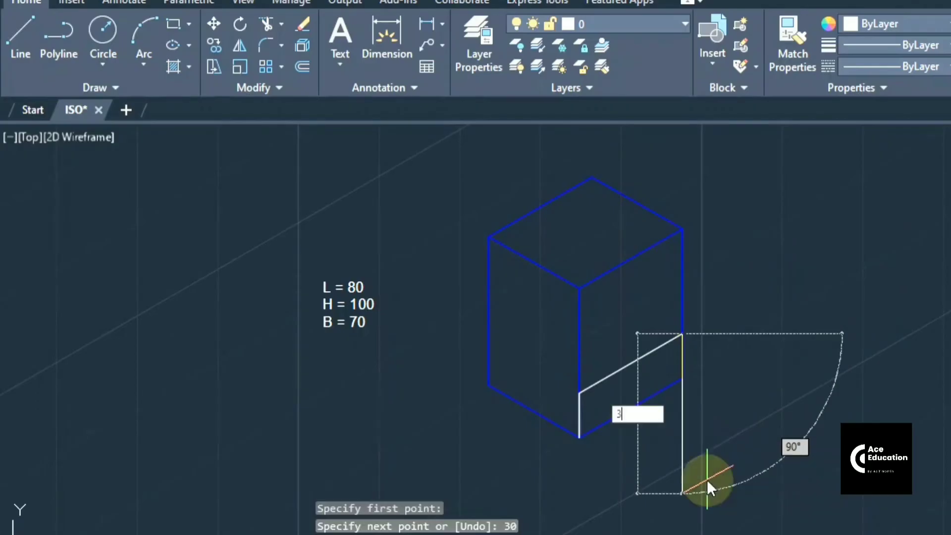
key(Return)
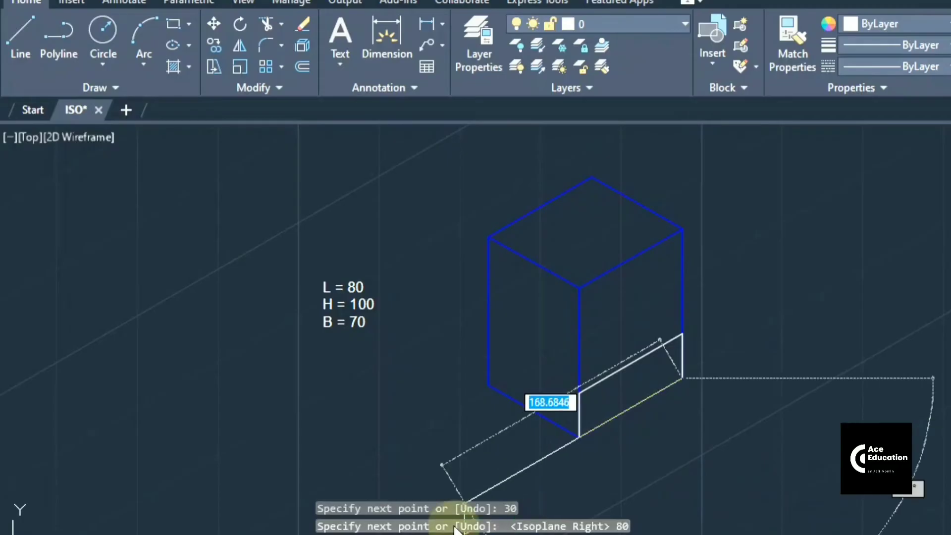
text(80)
key(Return)
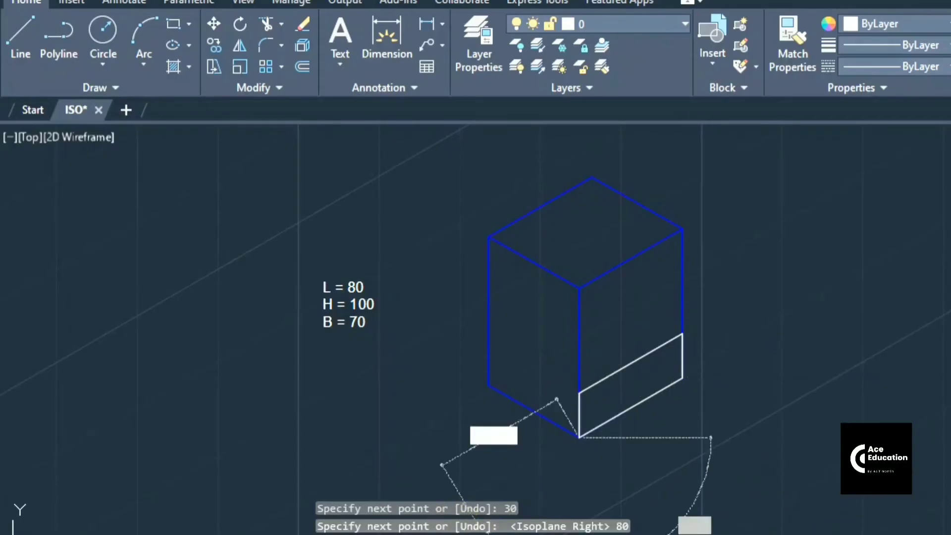
key(Escape)
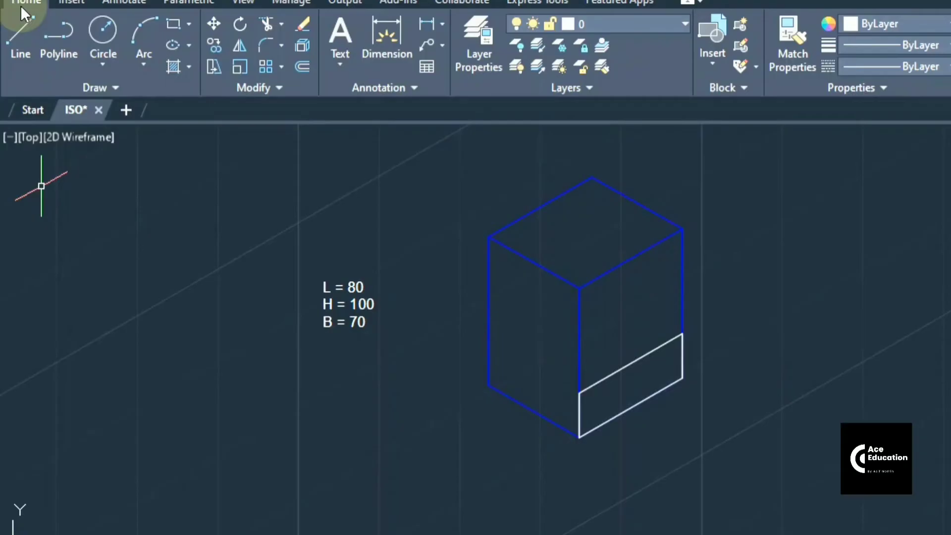
In isoplane Left, draw a 26-unit line at 150° from the upper front corner of the 30-unit-high outline
click(21, 22)
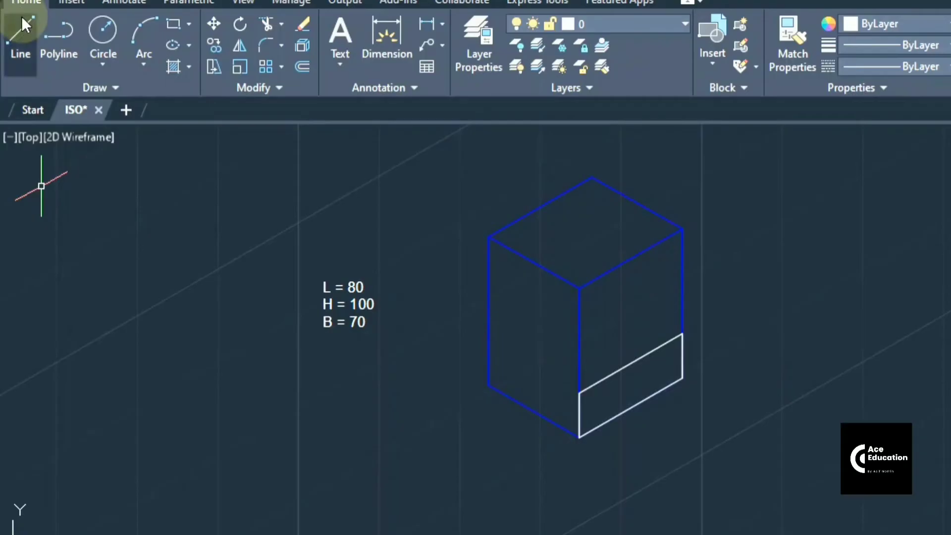
click(581, 394)
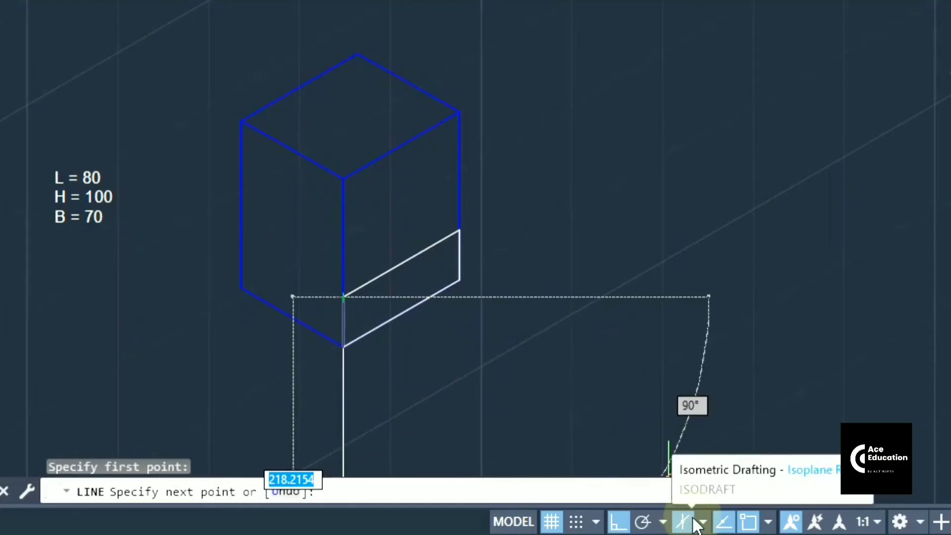
click(693, 520)
click(702, 521)
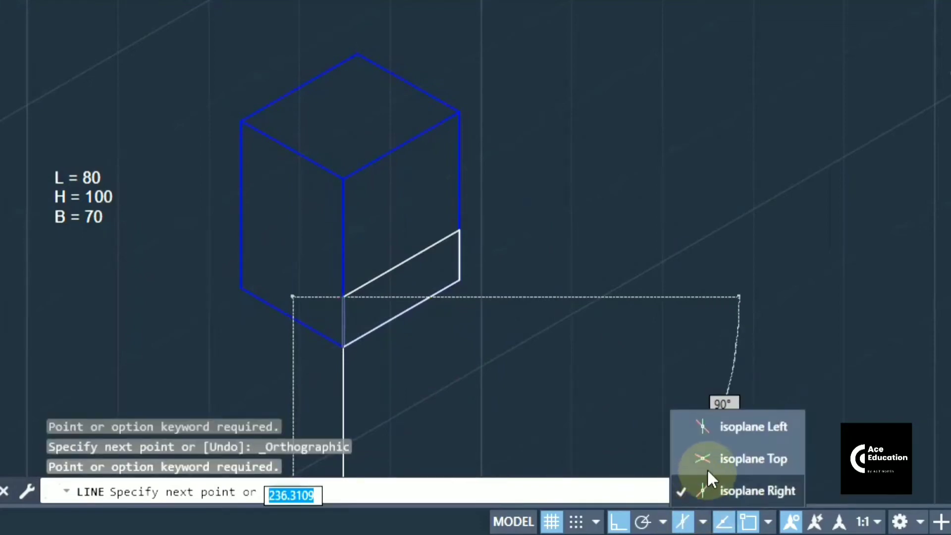
click(711, 433)
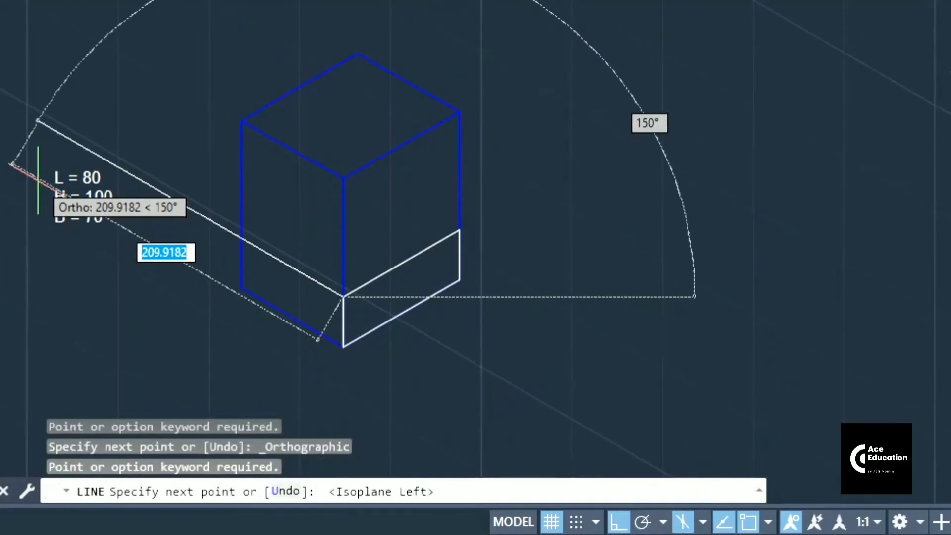
text(26)
key(Return)
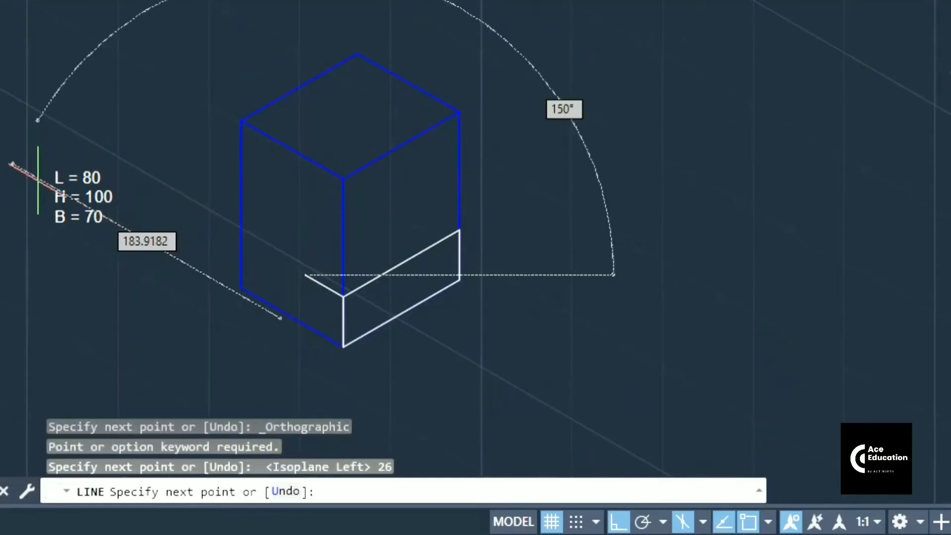
key(Escape)
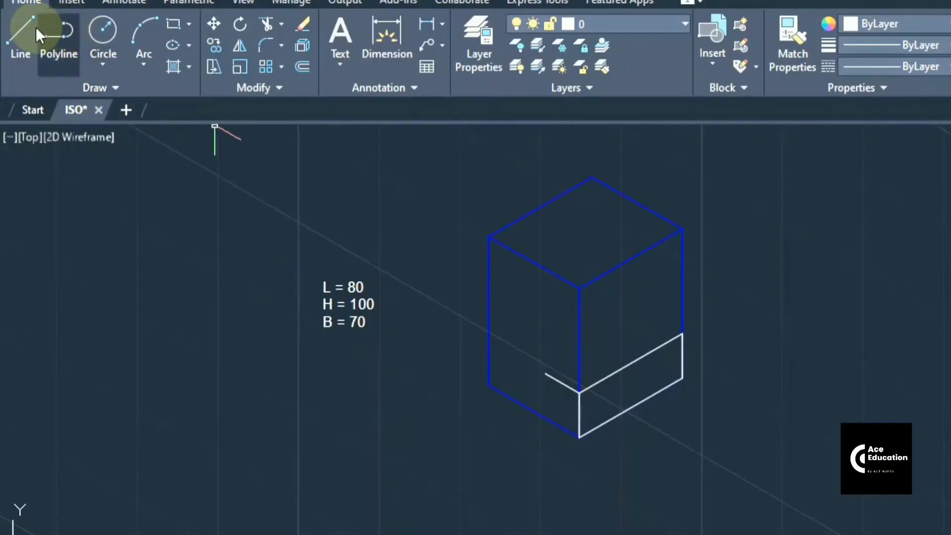
Draw a matching 26-unit line at 150° from the upper far corner of the 30-unit-high outline
click(36, 30)
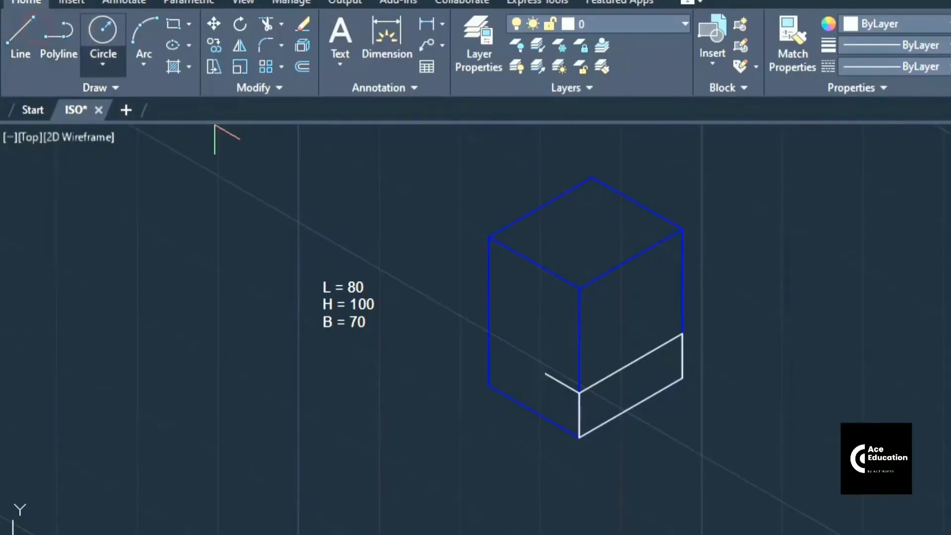
click(682, 335)
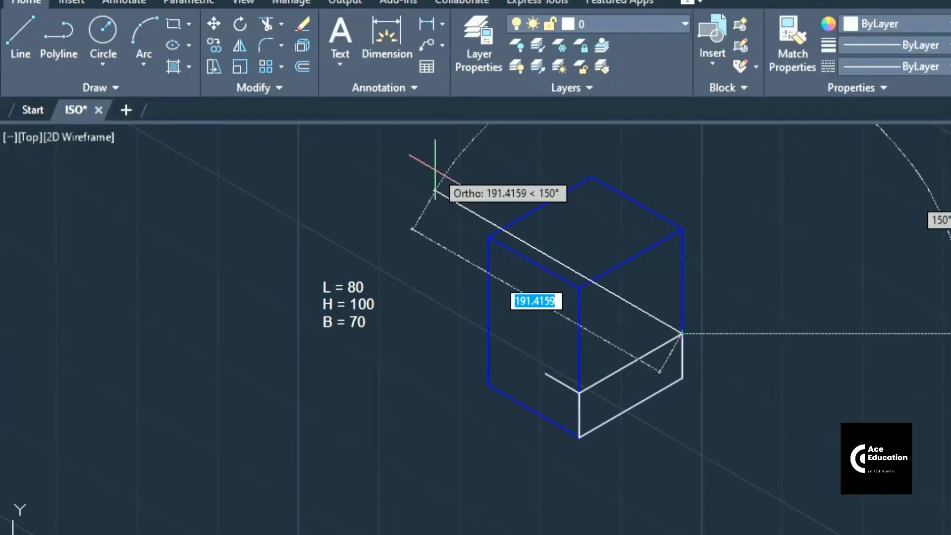
key(Escape)
key(Return)
key(Return)
text(26)
key(Return)
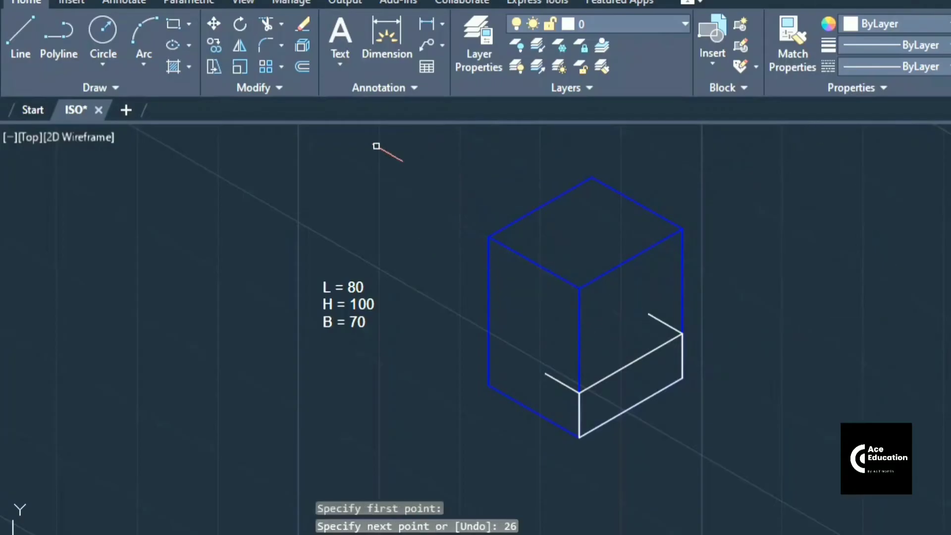
Draw a 5-unit line straight up from the free end of the front 26-unit line
click(20, 34)
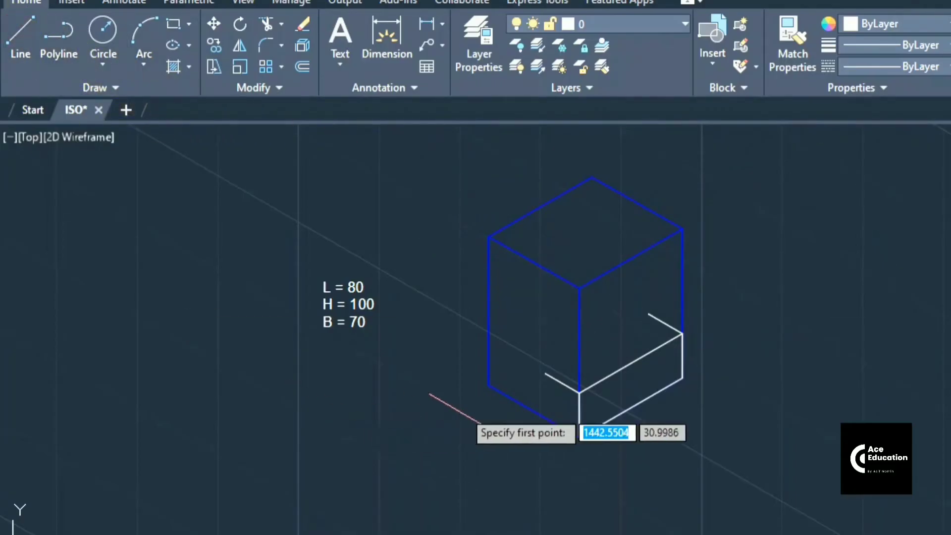
click(545, 373)
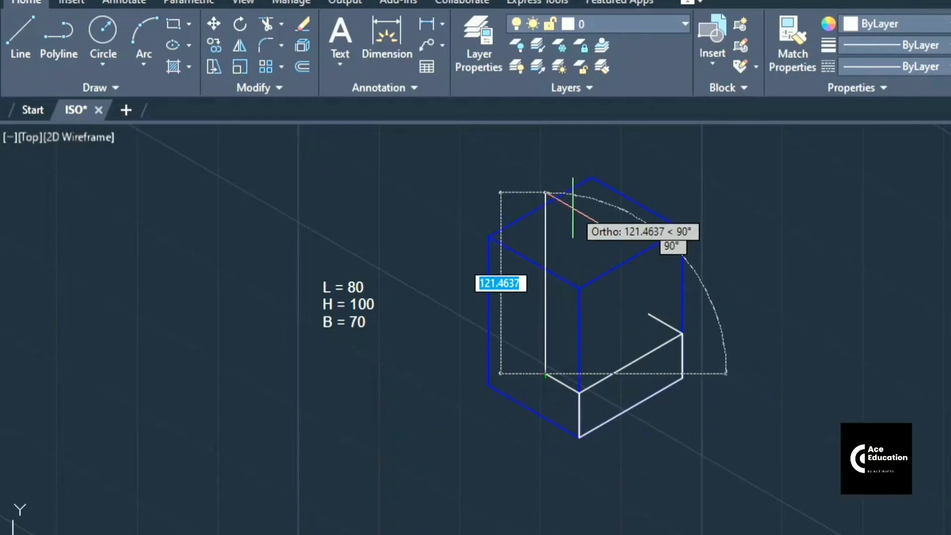
text(5)
right_click(572, 208)
key(Return)
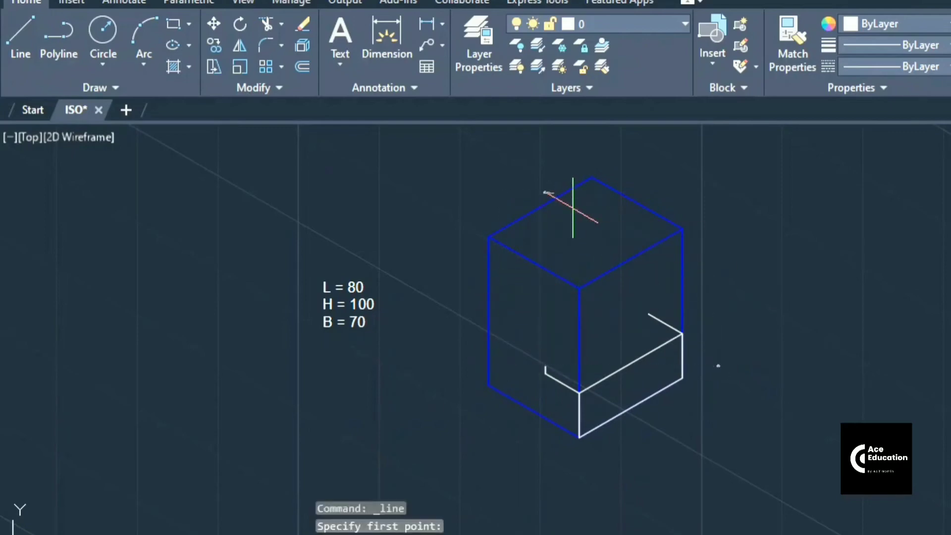
Draw a 45-unit line straight up from the free end of the far 26-unit line
key(Return)
click(648, 314)
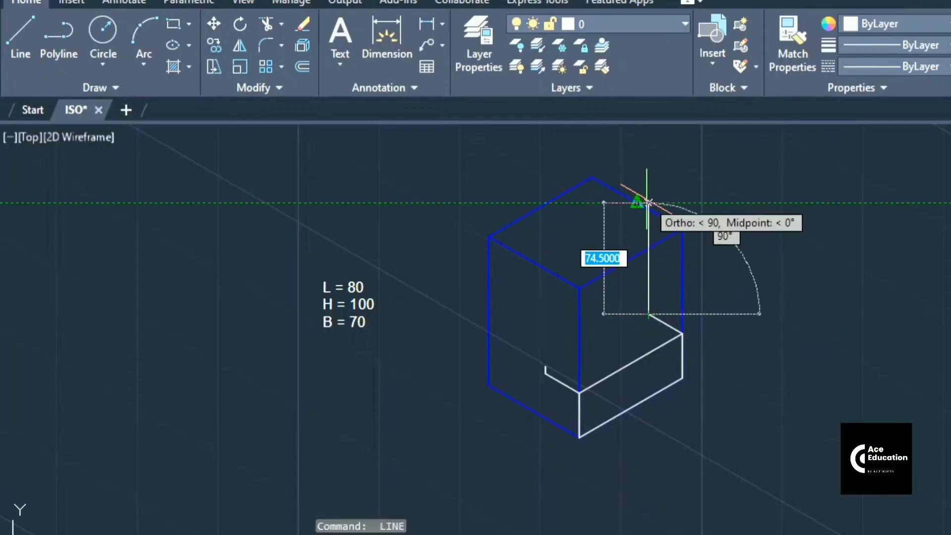
text(45)
key(Return)
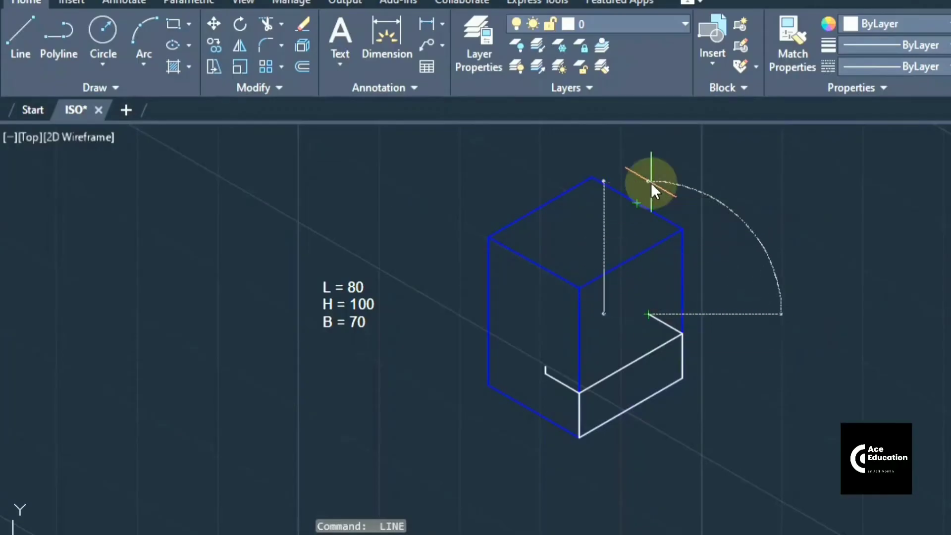
key(Return)
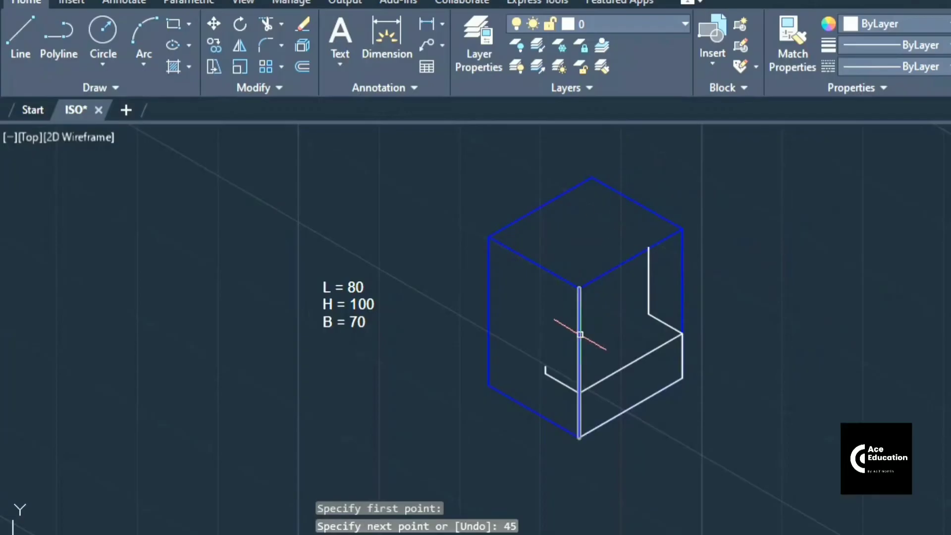
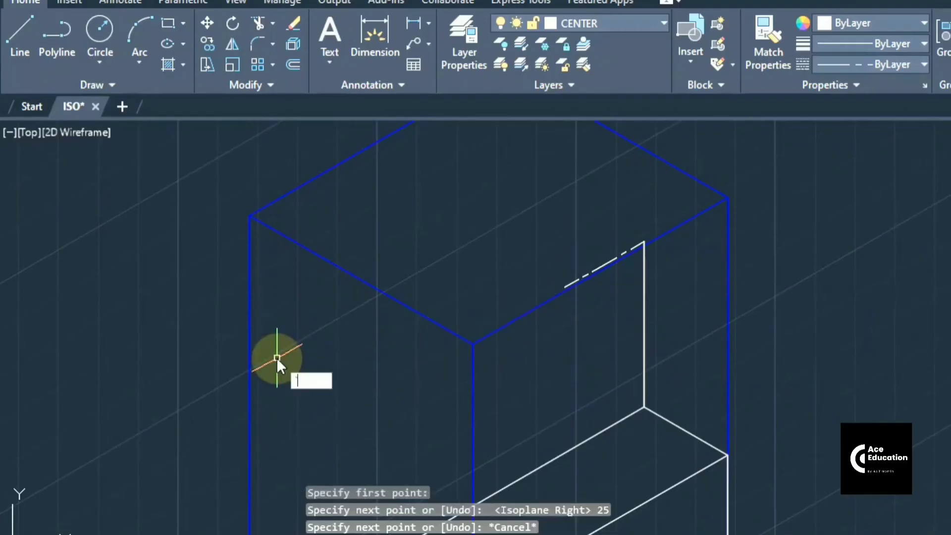
Make layer 0 current in place of the CENTER layer
key(alt+Tab)
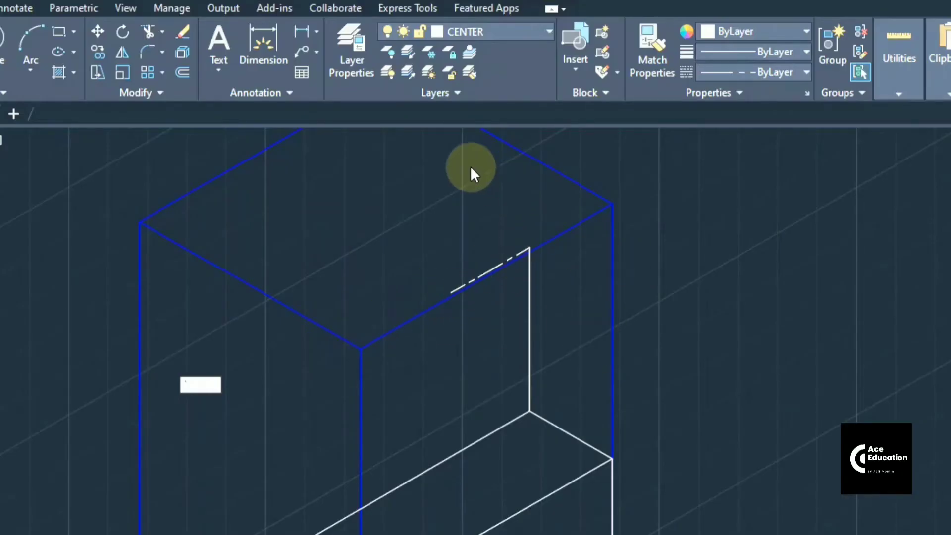
click(519, 24)
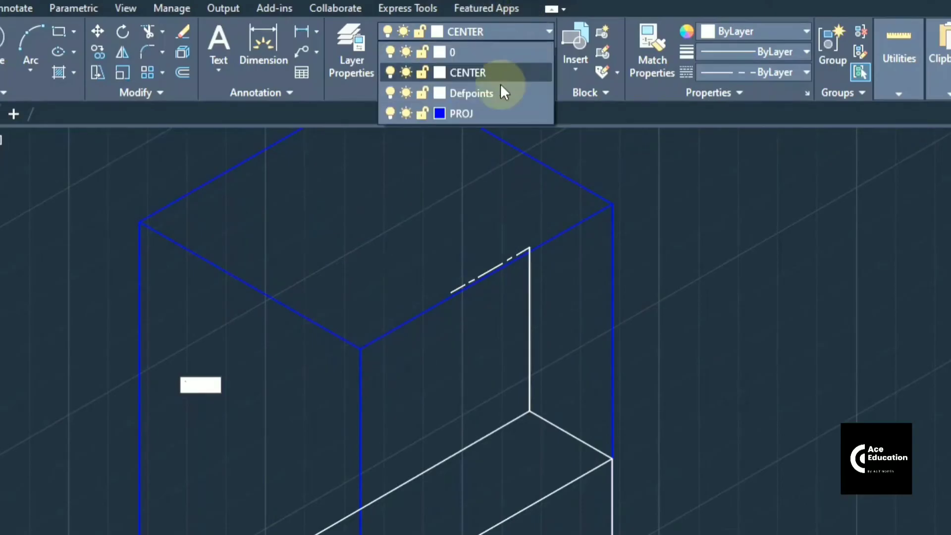
click(500, 52)
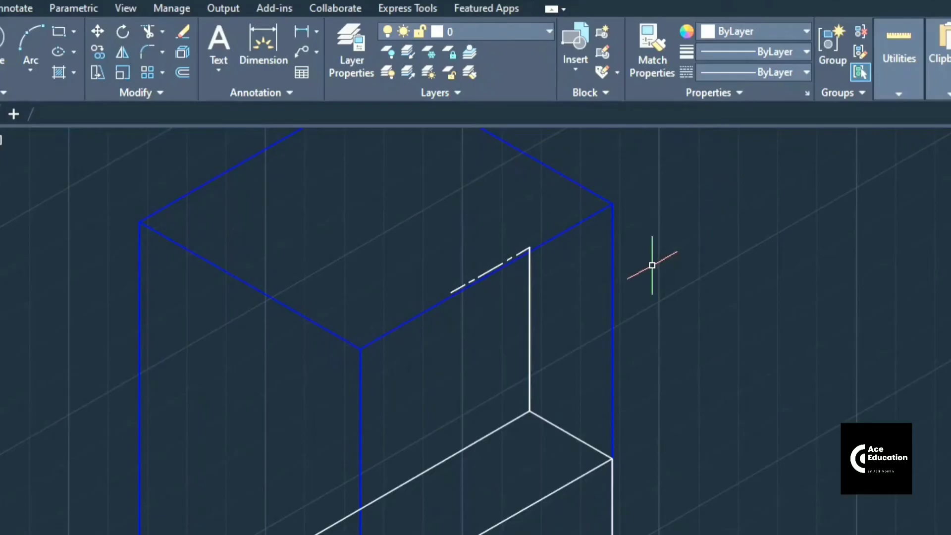
Draw an isocircle of radius 25 with the Ellipse command, centred on the free end of the dashed centre line
text(ELLIPSE)
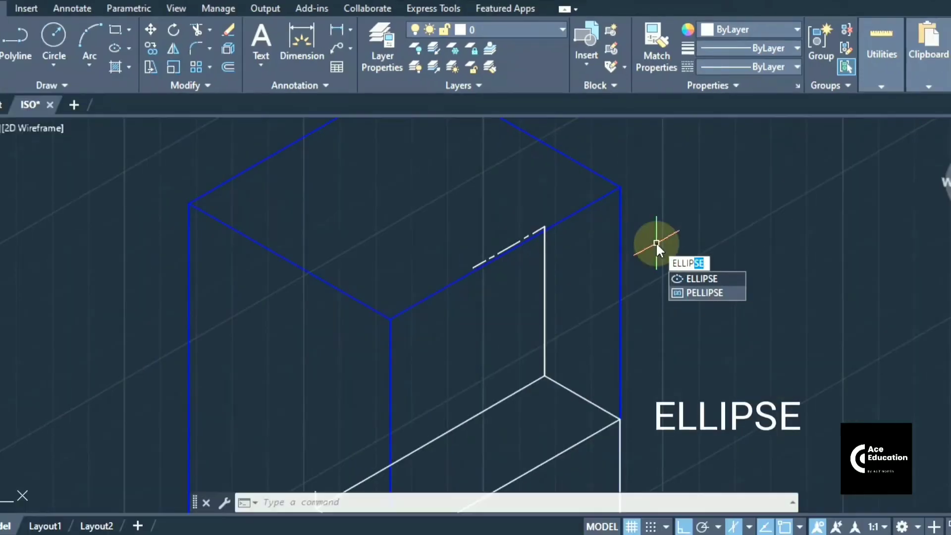
key(Return)
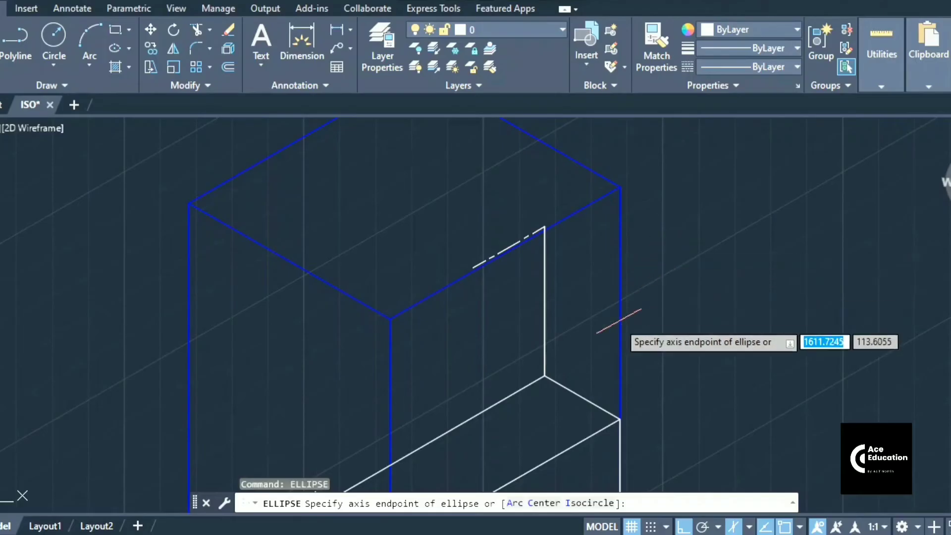
click(592, 503)
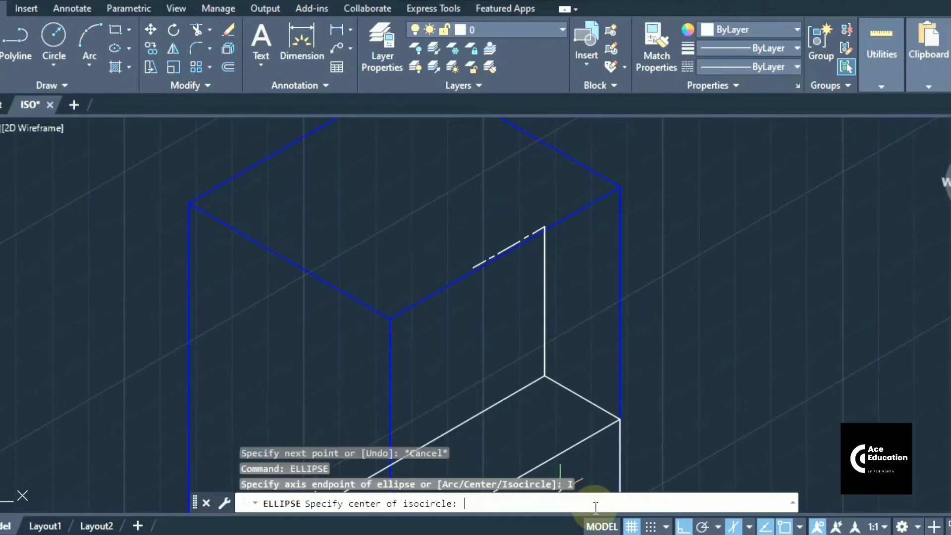
click(474, 268)
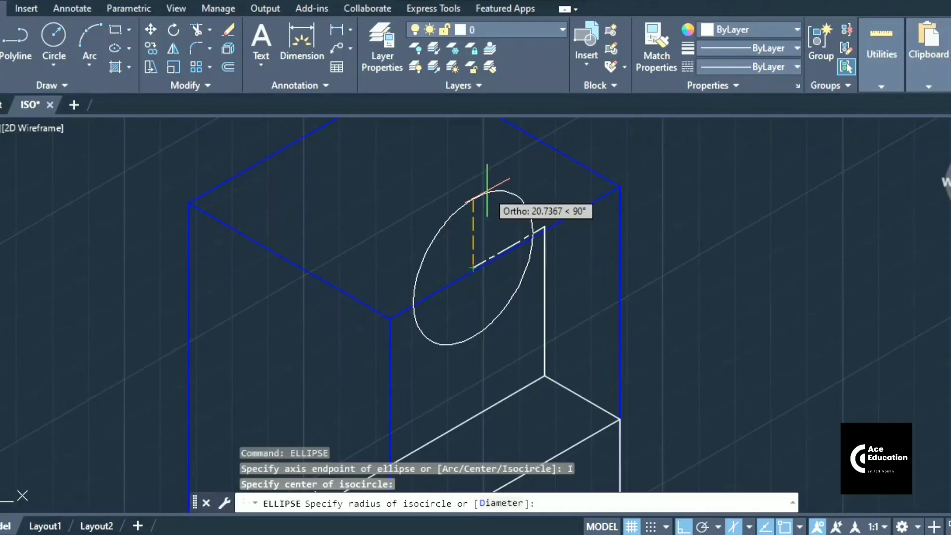
text(25)
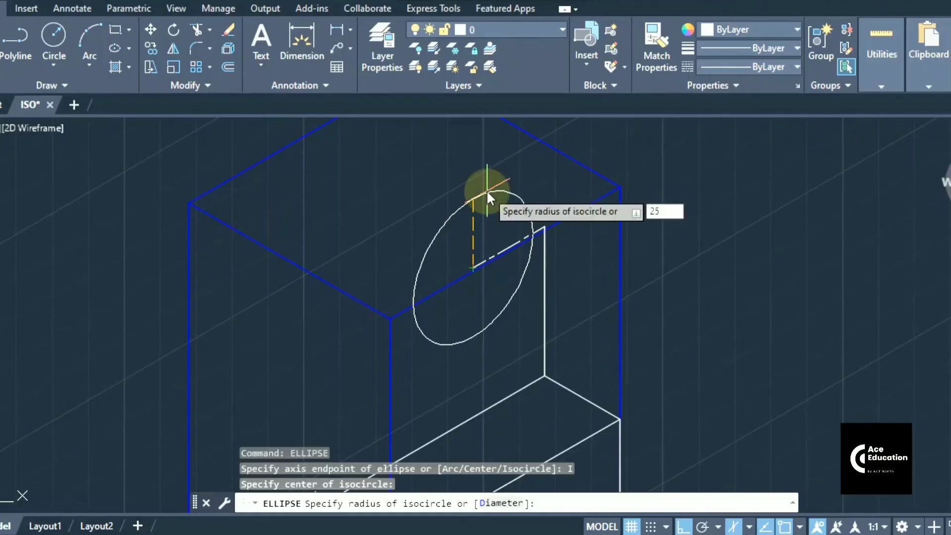
key(Return)
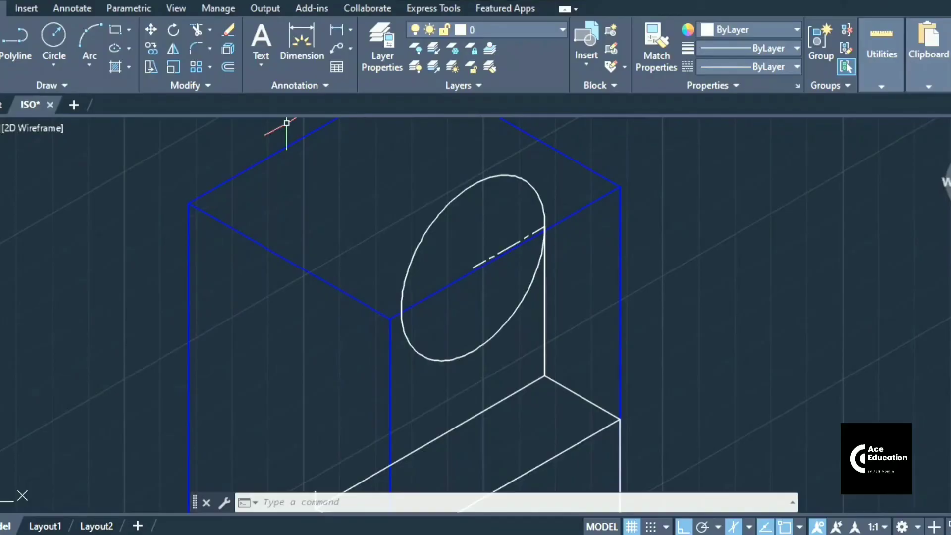
Draw a second, concentric isocircle of radius 15 inside the larger one for the hole
text(ELL)
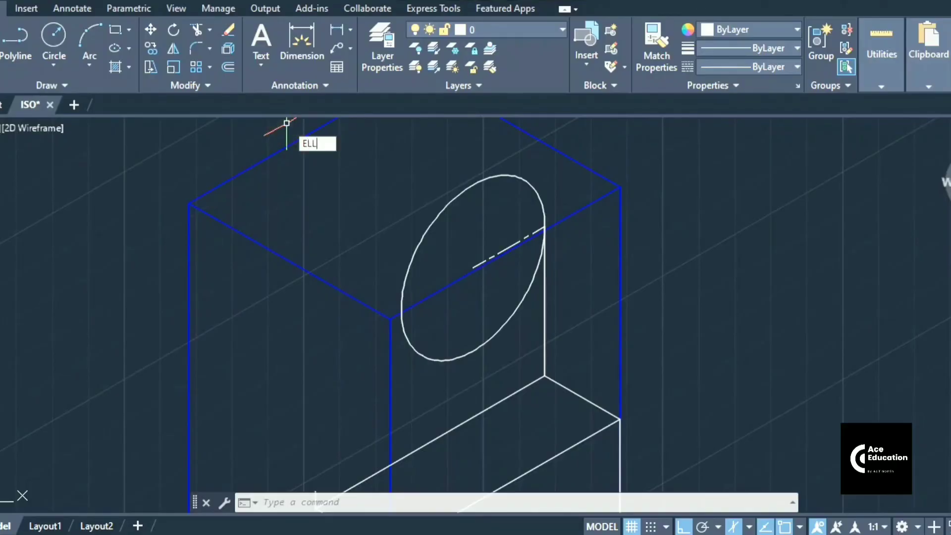
text(IPSE)
key(Return)
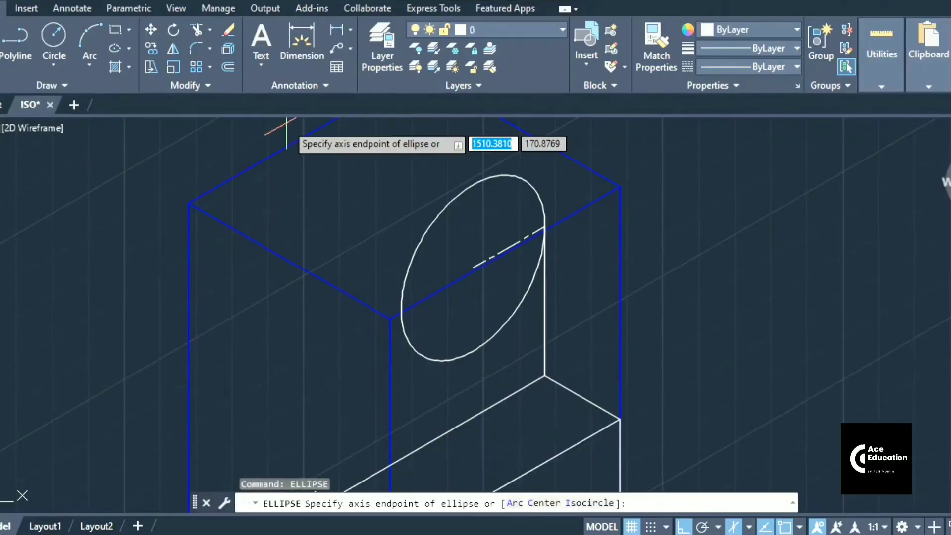
click(587, 503)
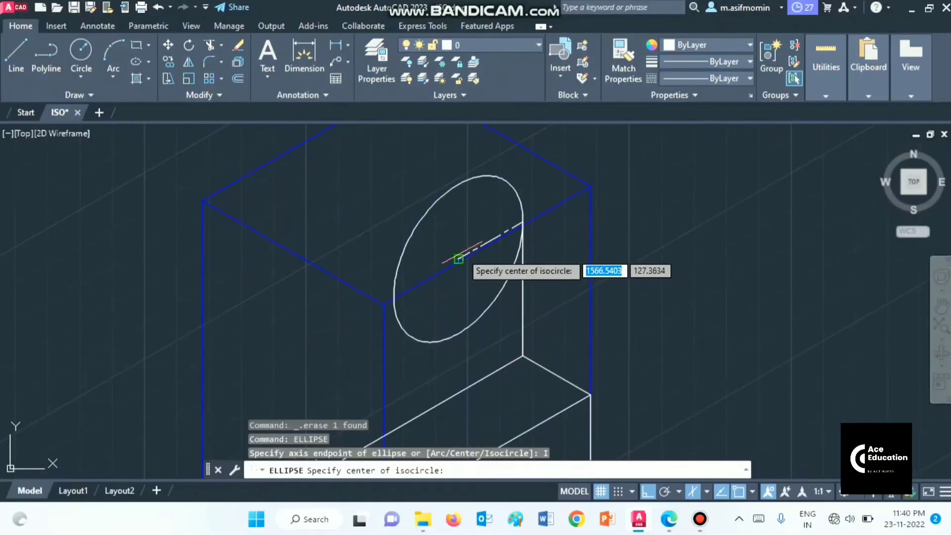
click(459, 258)
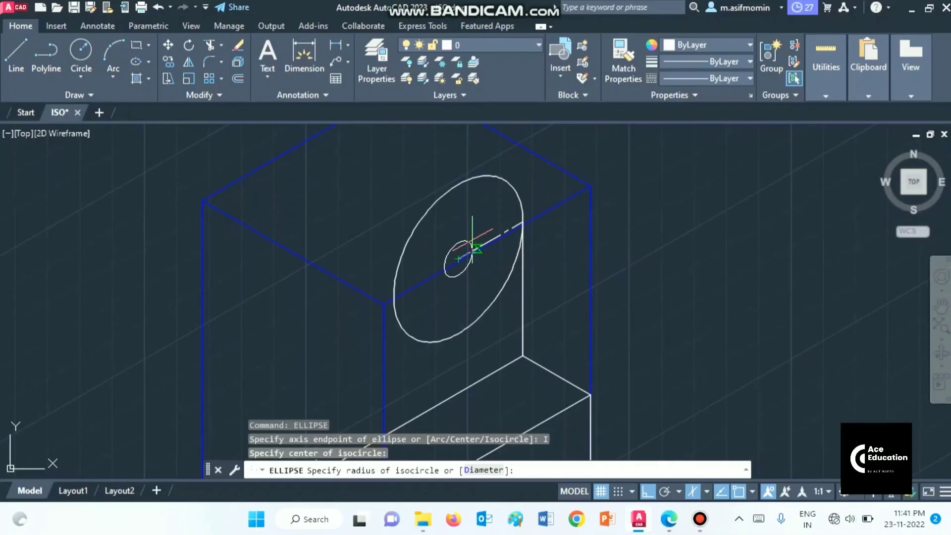
text(15)
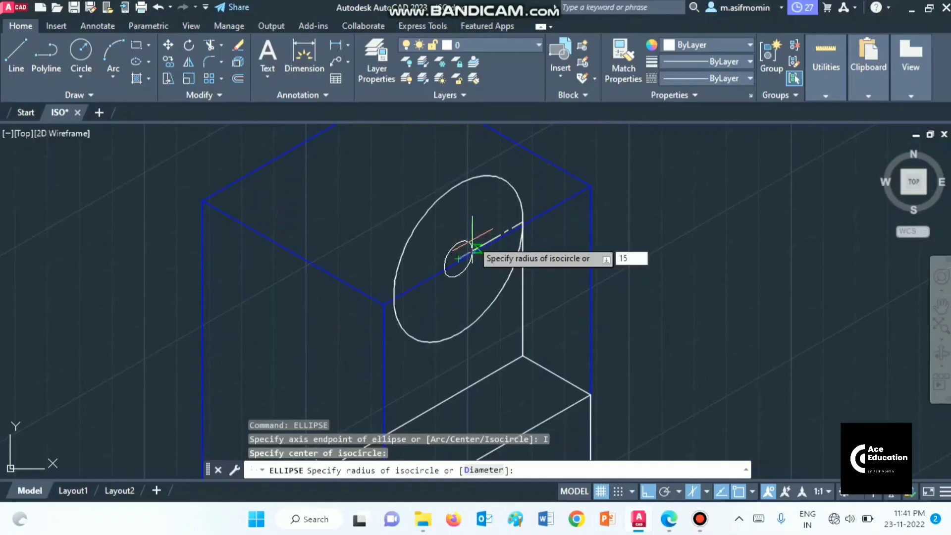
key(Return)
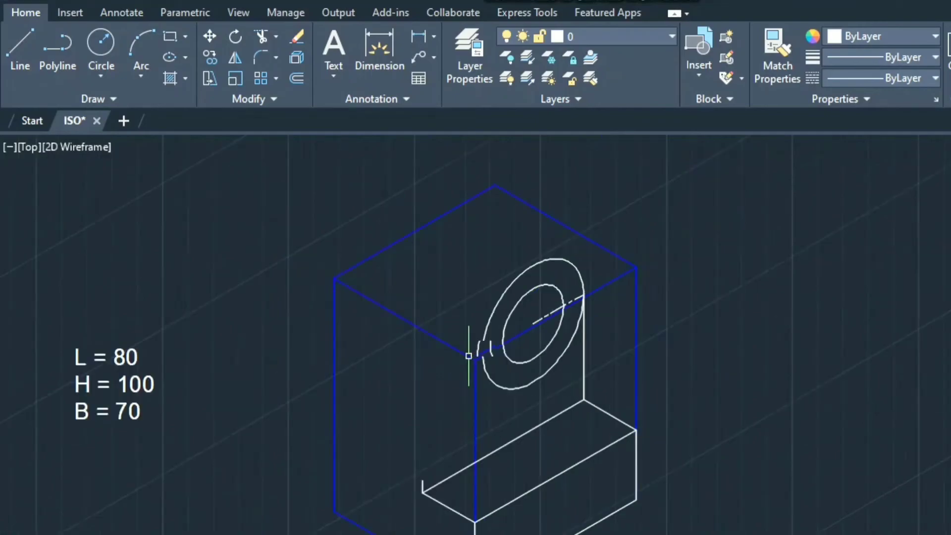
Draw a sloping line from the upper end of the 5-unit vertical edge to the upper left side of the outer isocircle
scroll(445, 392, down, 2)
scroll(434, 446, up, 5)
middle_drag(477, 329, 453, 373)
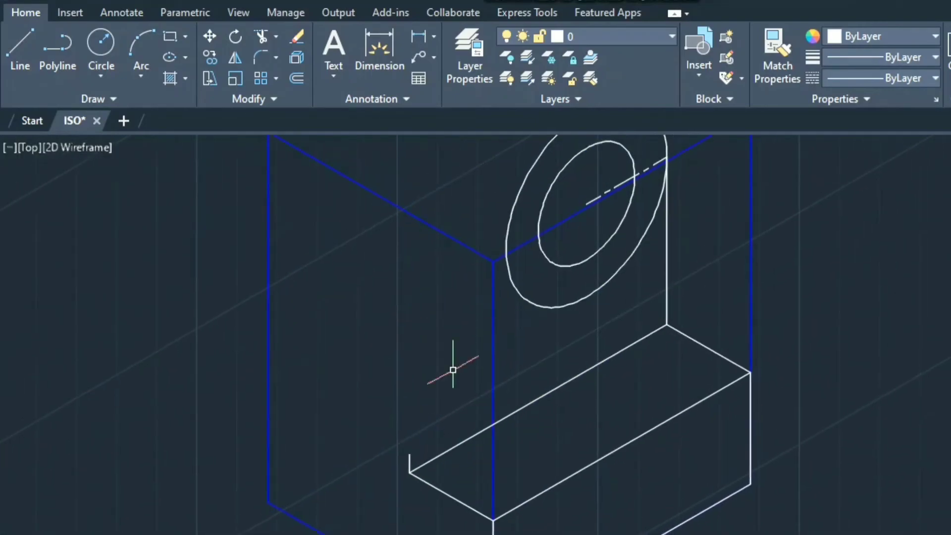
click(20, 47)
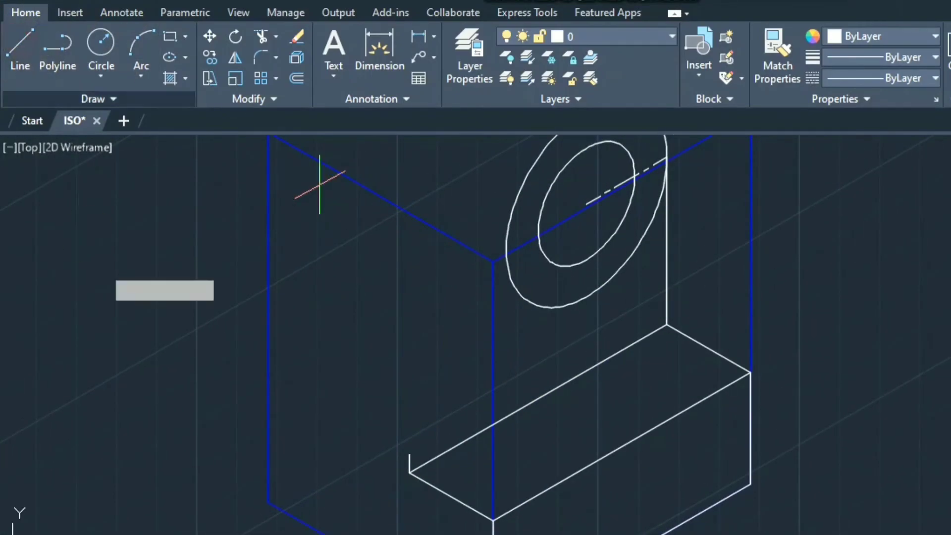
key(Escape)
click(409, 454)
mouse_move(481, 291)
middle_down()
mouse_move(379, 391)
mouse_move(376, 426)
middle_up()
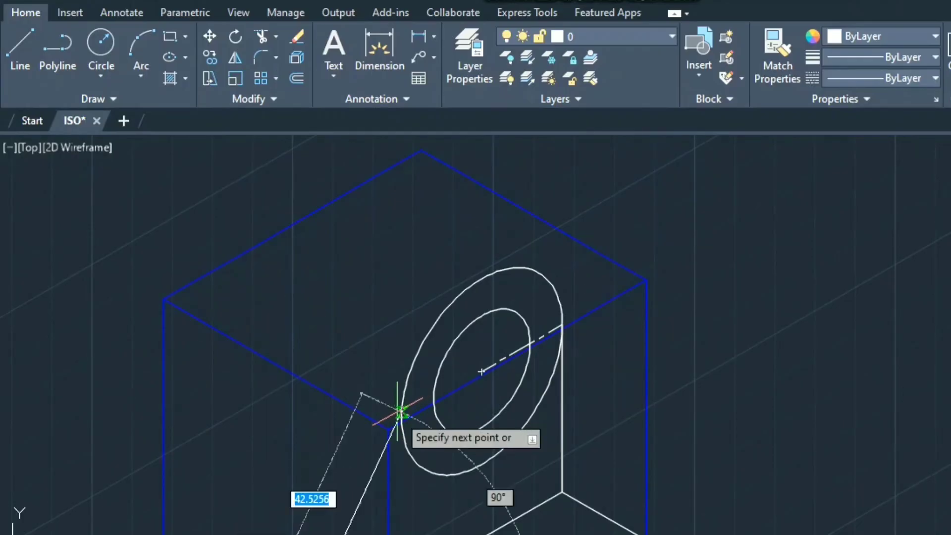
click(413, 360)
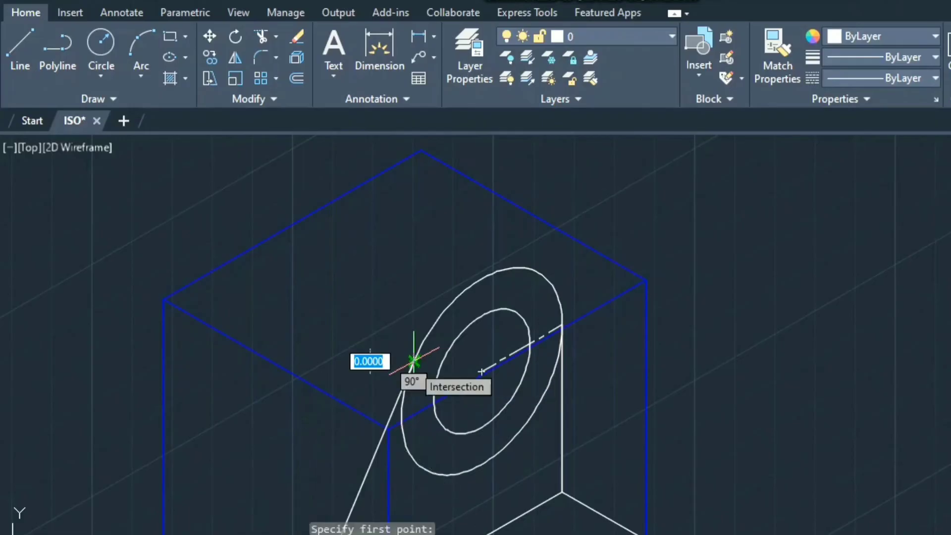
key(Return)
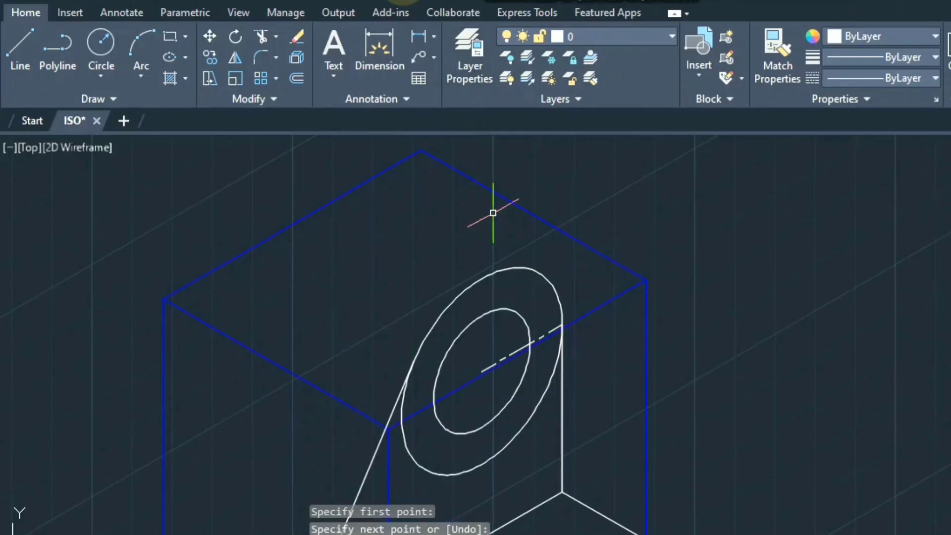
Trim away the lower part of the outer isocircle between the sloping line and the 45-unit vertical edge
click(262, 32)
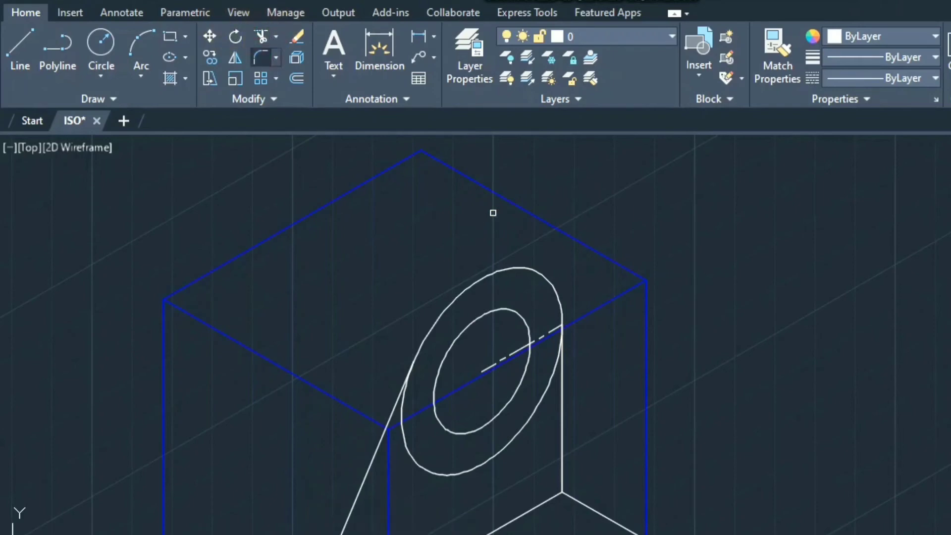
click(403, 425)
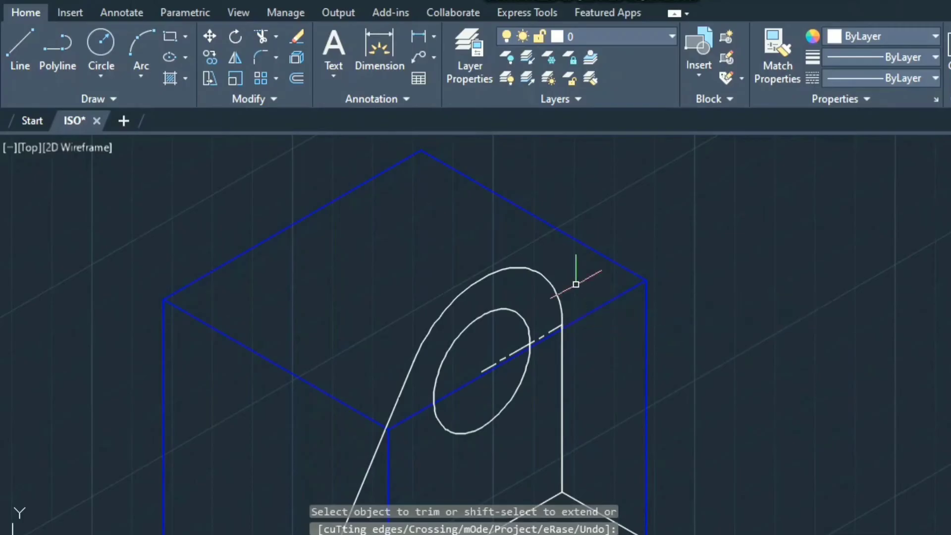
scroll(581, 281, down, 2)
scroll(584, 322, up, 2)
mouse_move(574, 325)
middle_down()
mouse_move(604, 244)
mouse_move(627, 241)
middle_up()
scroll(605, 245, down, 2)
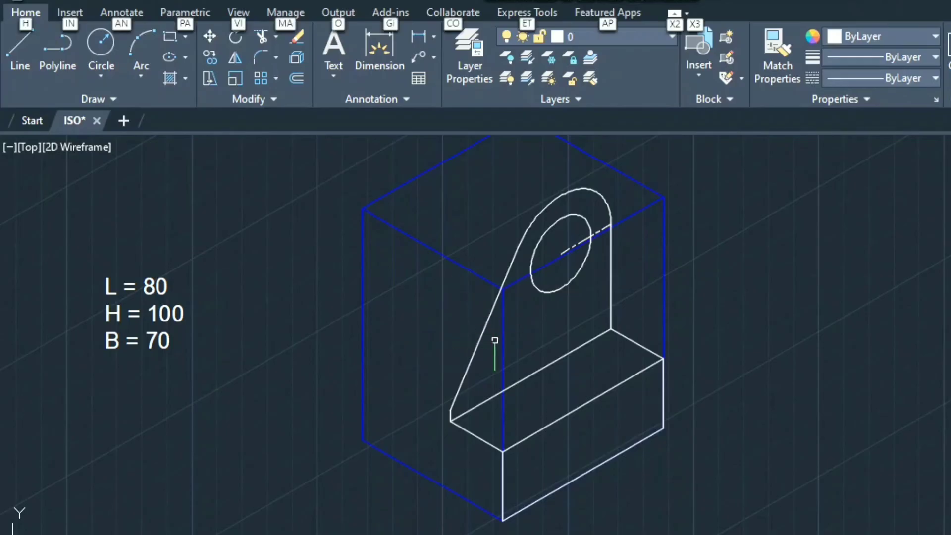
Check the upright's thickness in the reference PDF and copy its short edge, sloping line, outer arc and hole 18 units backward along the left isoplane
key(alt+Tab)
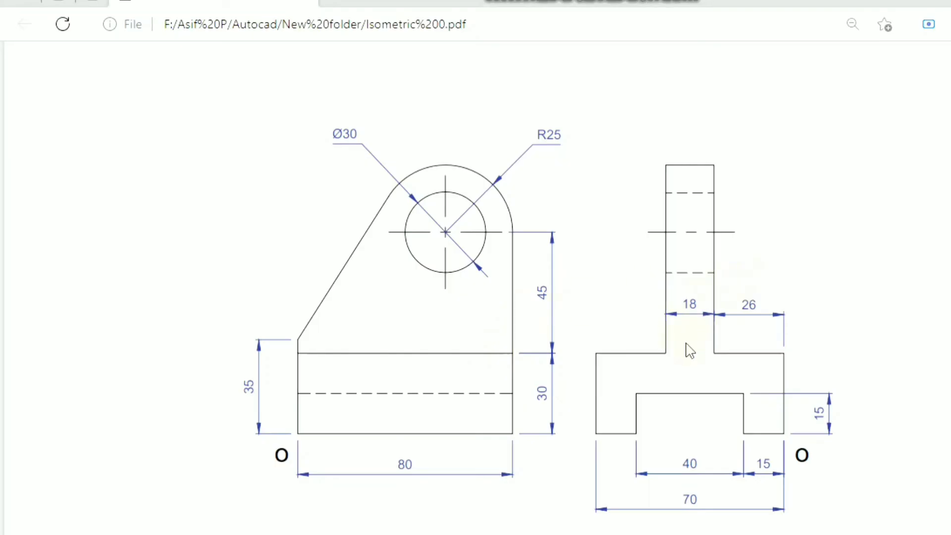
key(alt+Tab)
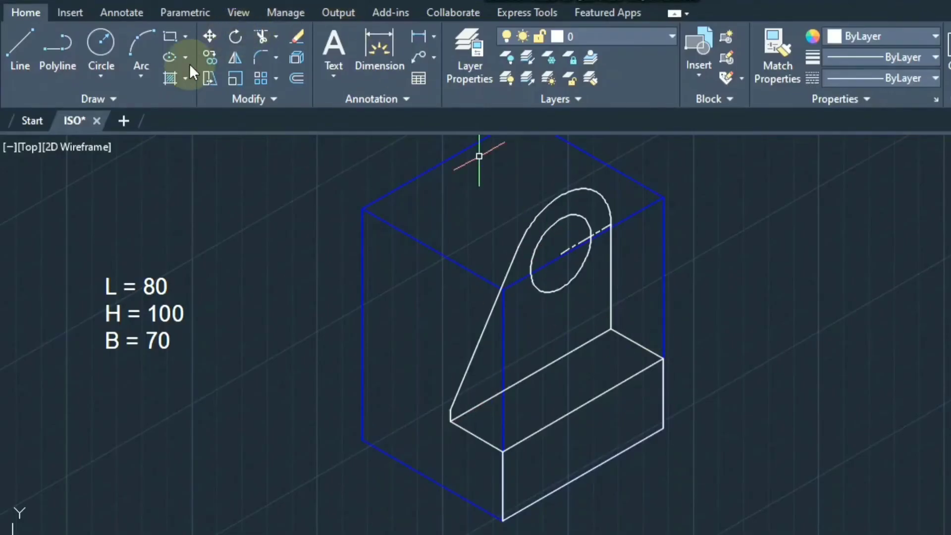
click(210, 57)
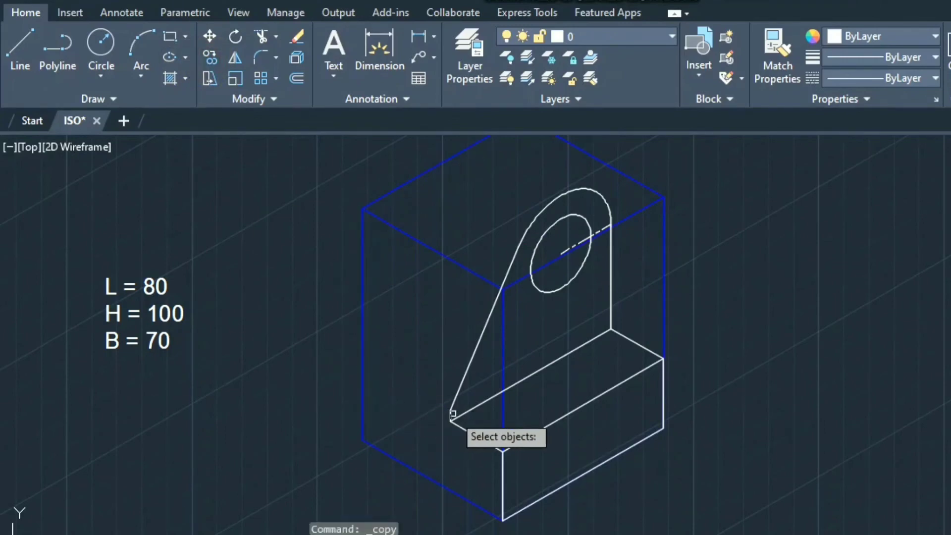
click(452, 413)
click(451, 402)
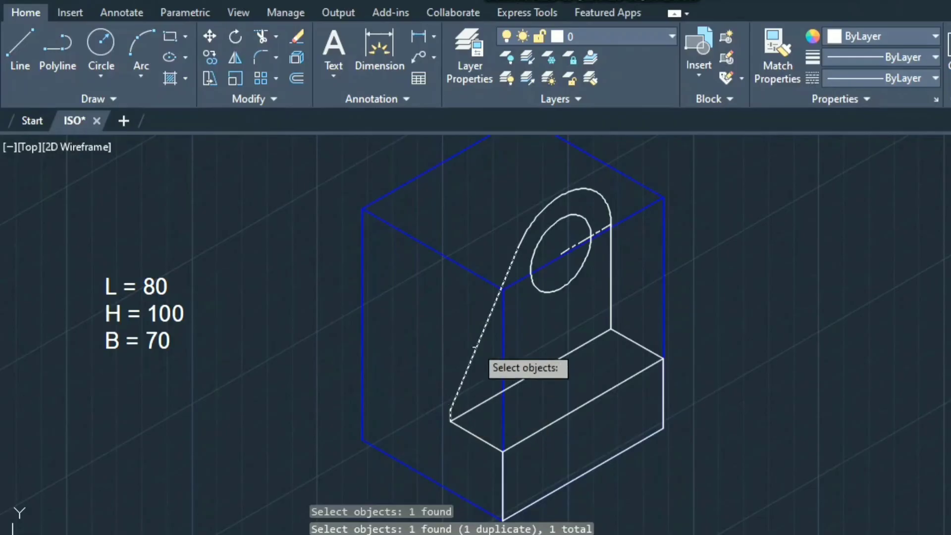
click(544, 217)
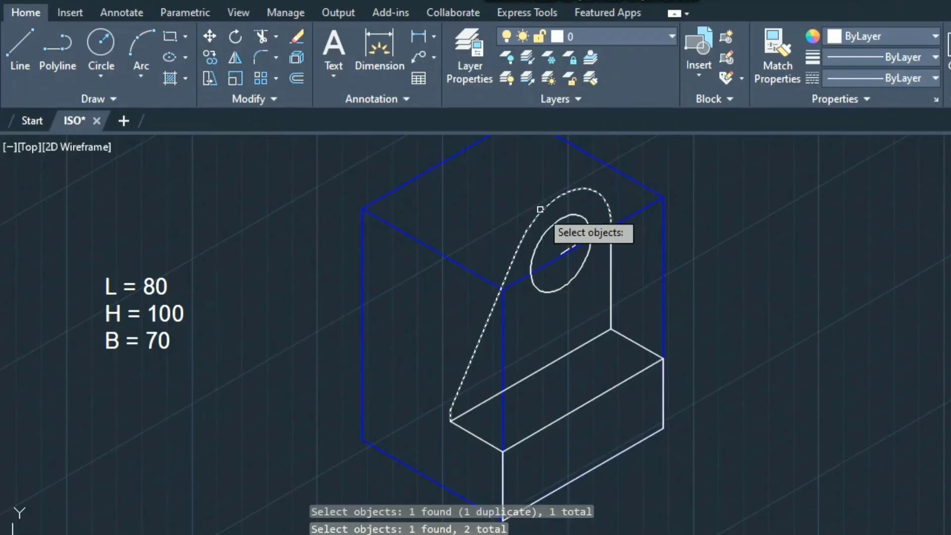
click(575, 213)
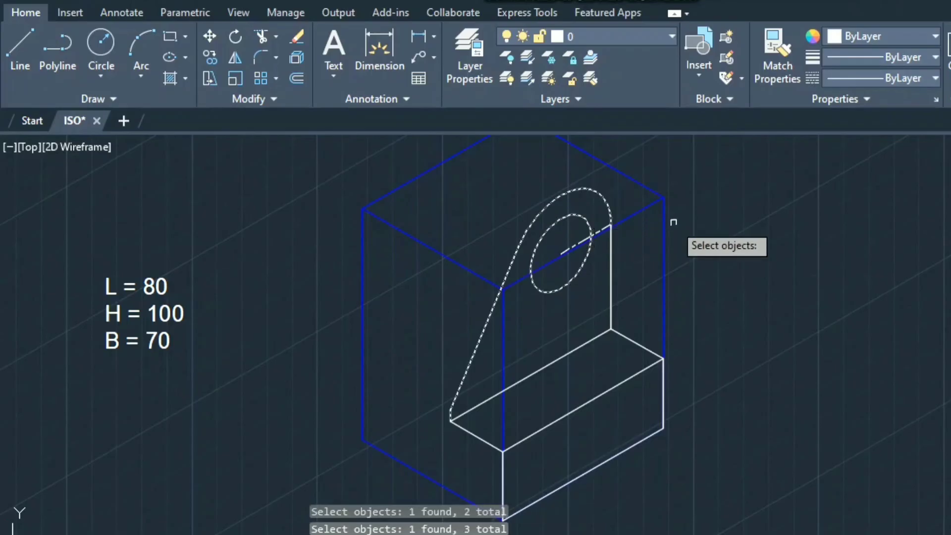
scroll(688, 224, up, 2)
click(689, 225)
key(Return)
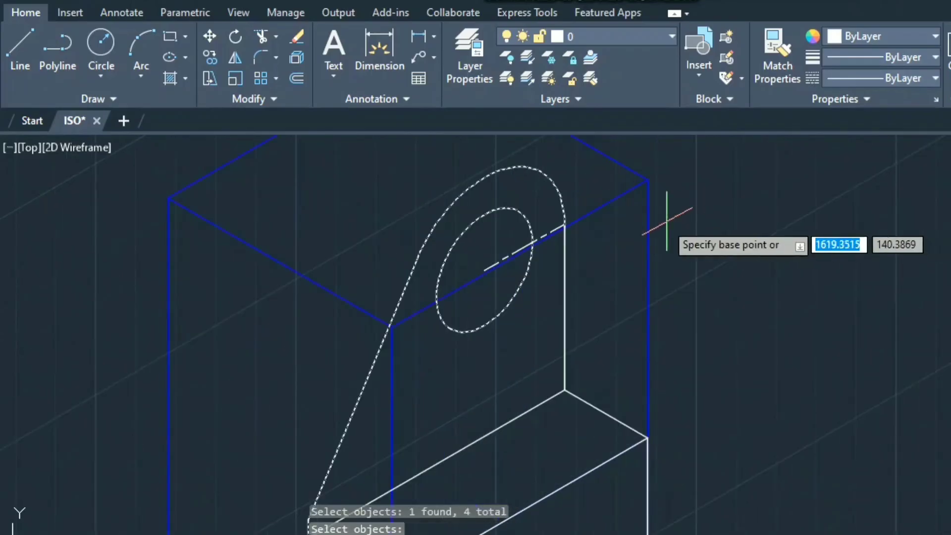
key(Return)
click(484, 270)
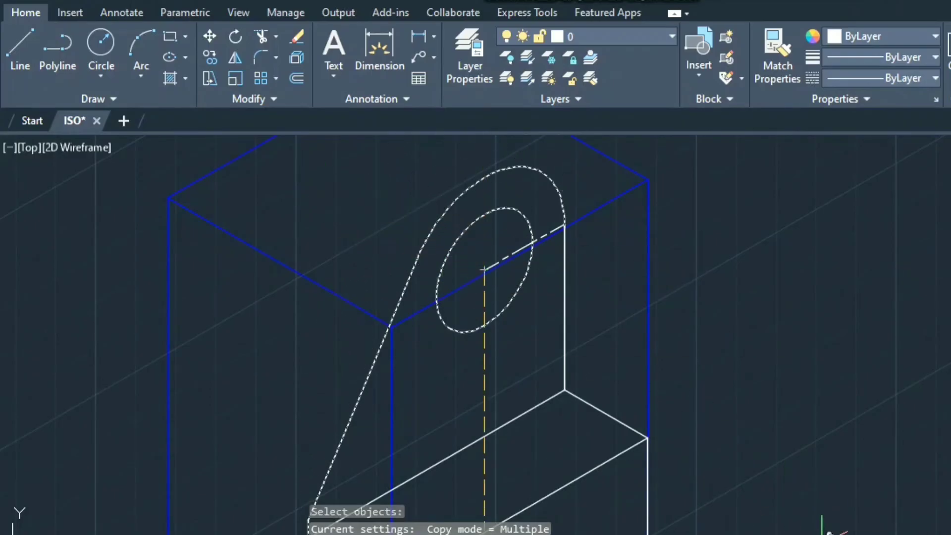
key(F5)
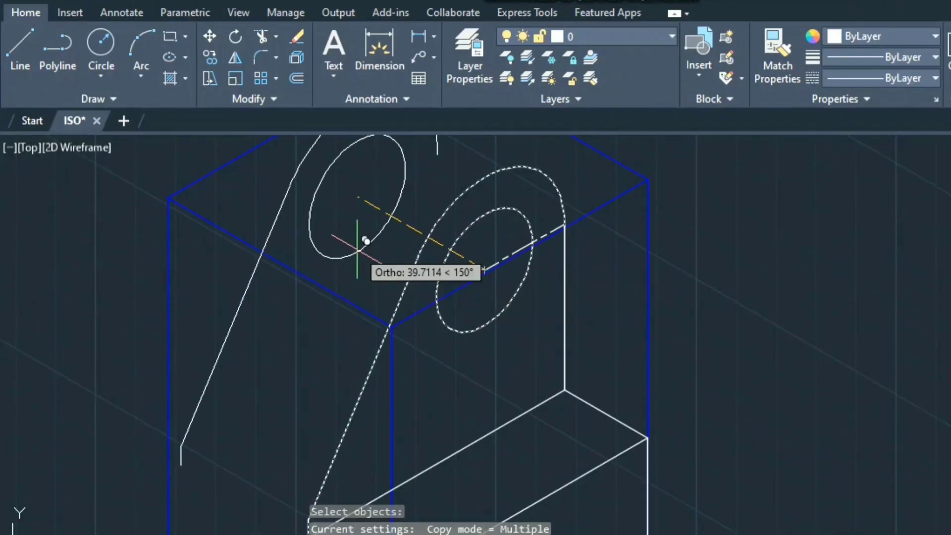
text(10)
key(Return)
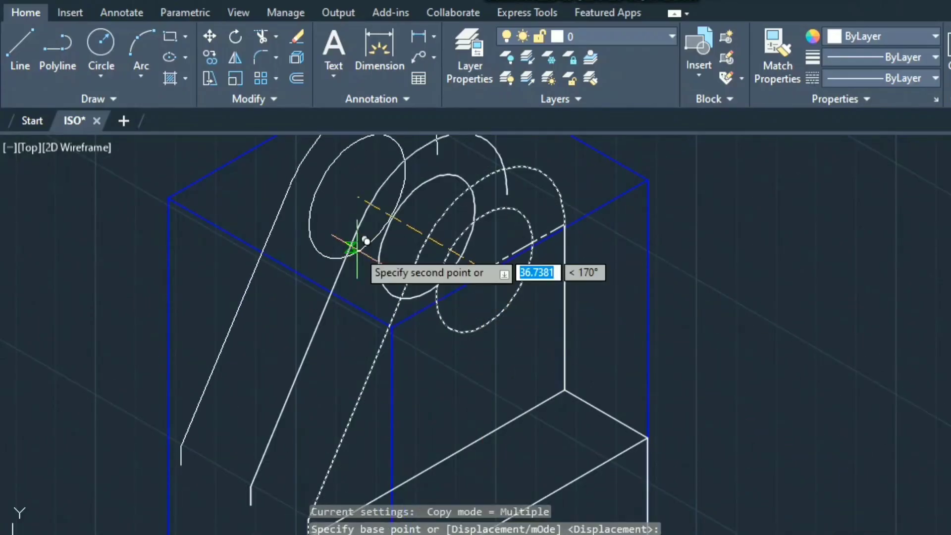
key(Return)
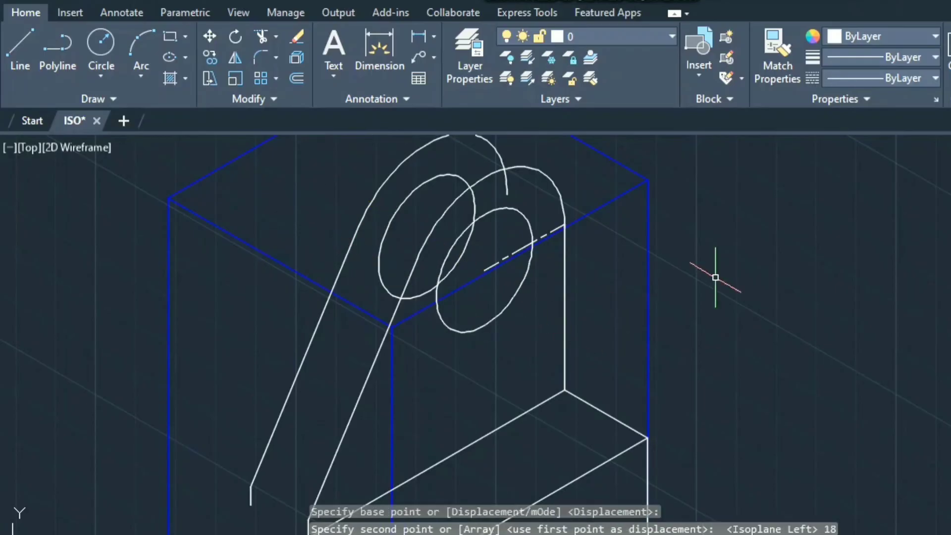
Trim the copied hole outside the front hole and the part of the copied outer arc hidden behind the front face
scroll(715, 277, down, 4)
middle_drag(715, 272, 693, 359)
middle_drag(693, 361, 697, 319)
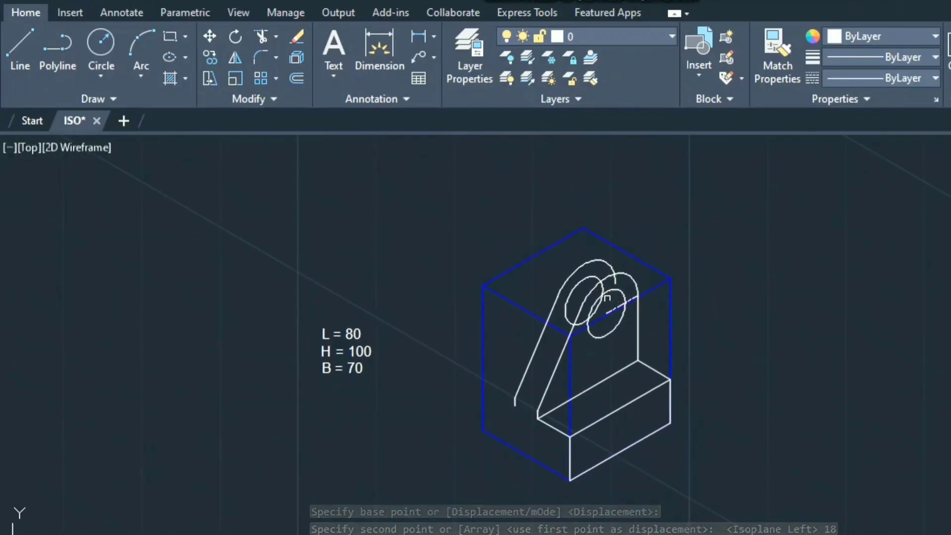
scroll(615, 297, up, 2)
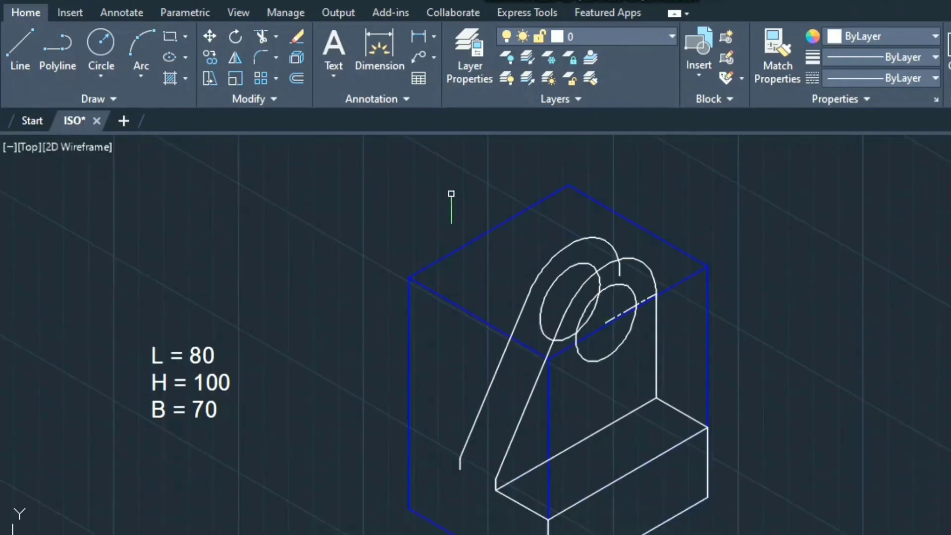
click(261, 36)
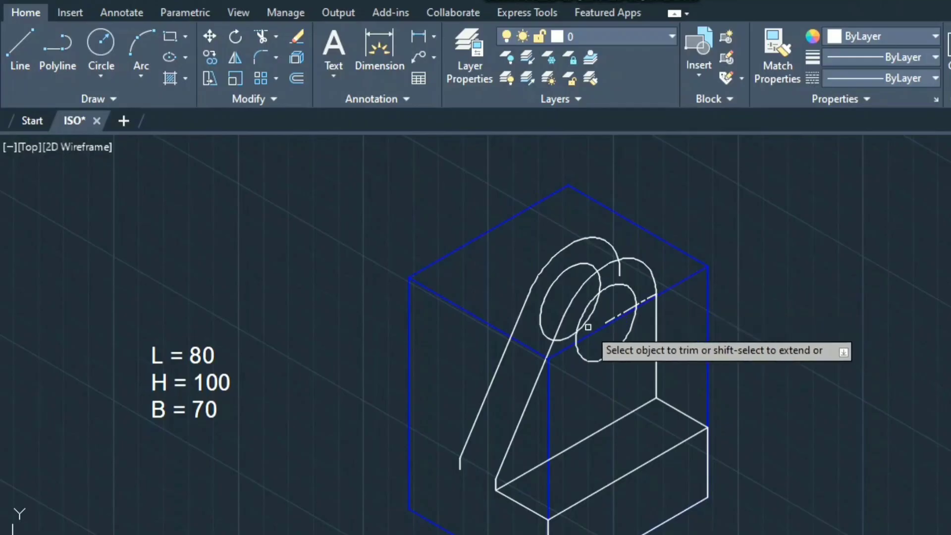
click(600, 283)
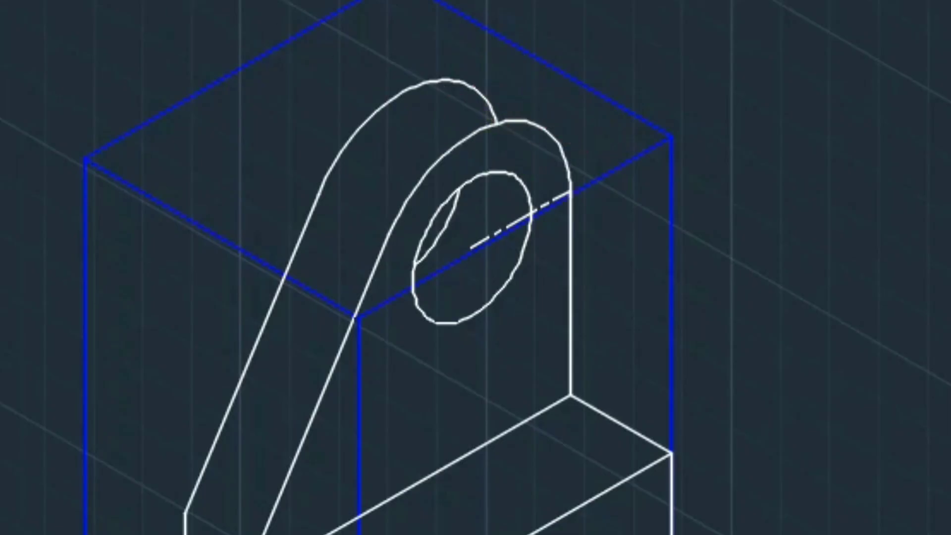
Draw an 18-unit line at 150° joining the front and rear outer arcs at the upright's rounded top
key(l)
key(space)
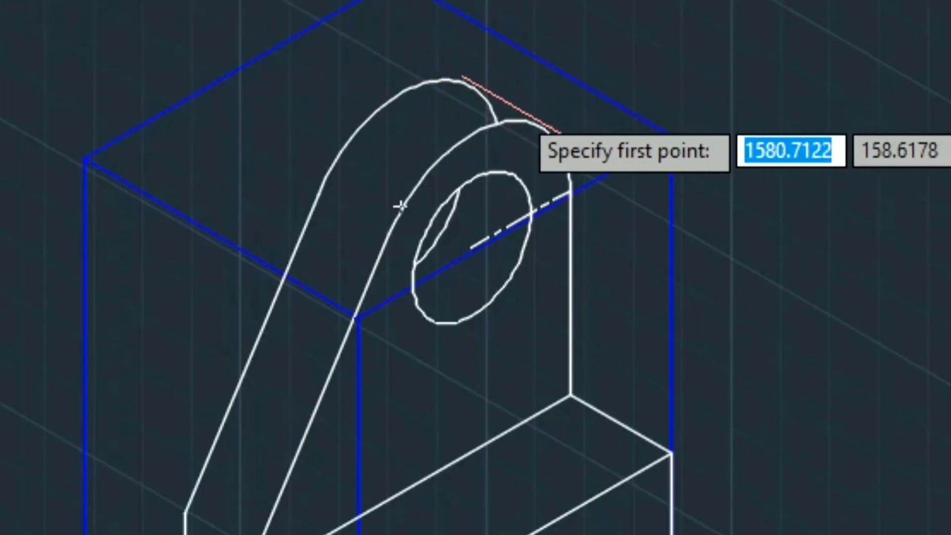
click(541, 128)
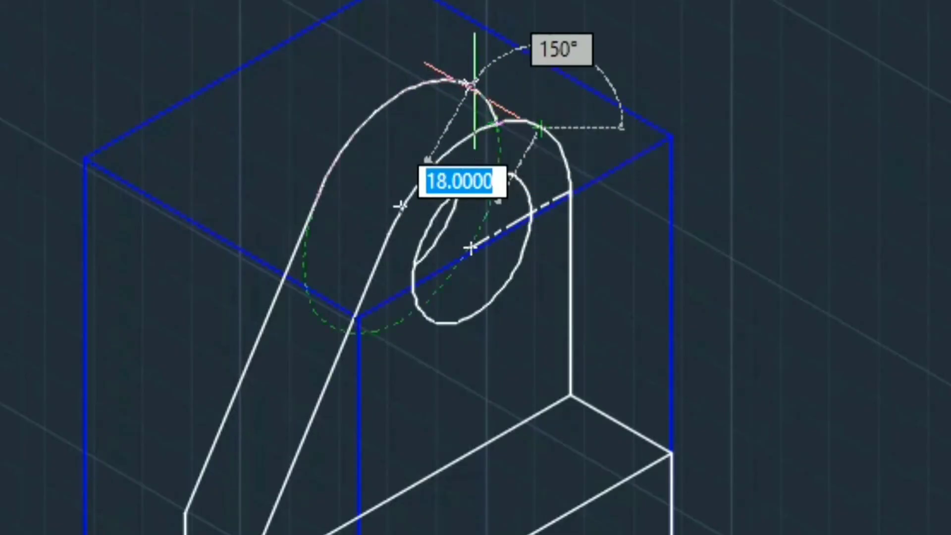
click(471, 89)
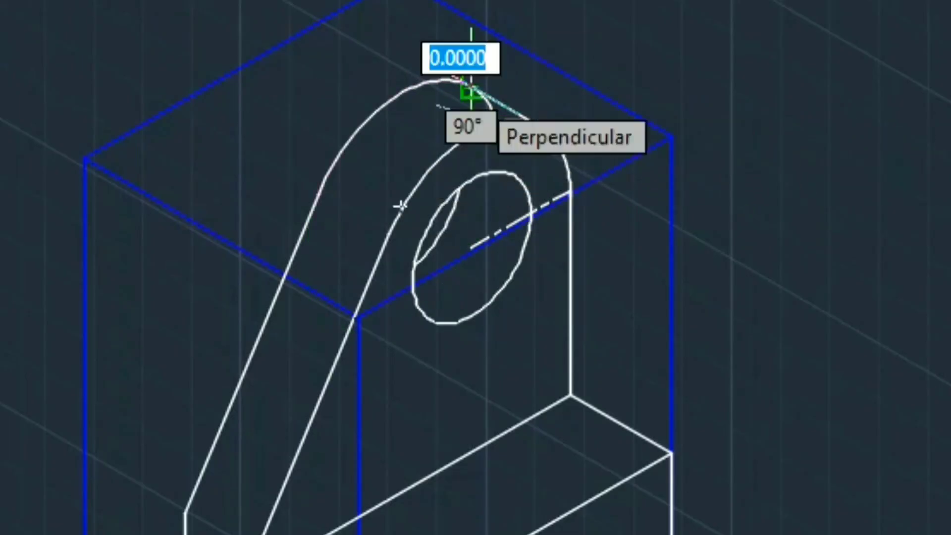
key(Return)
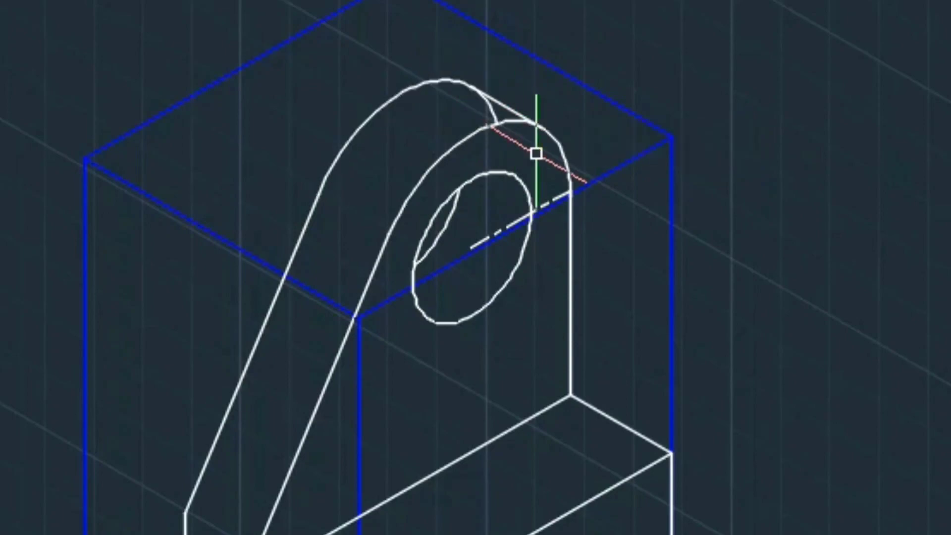
Trim the leftover end of the rear outer arc below the line joining the two arcs
scroll(492, 124, up, 5)
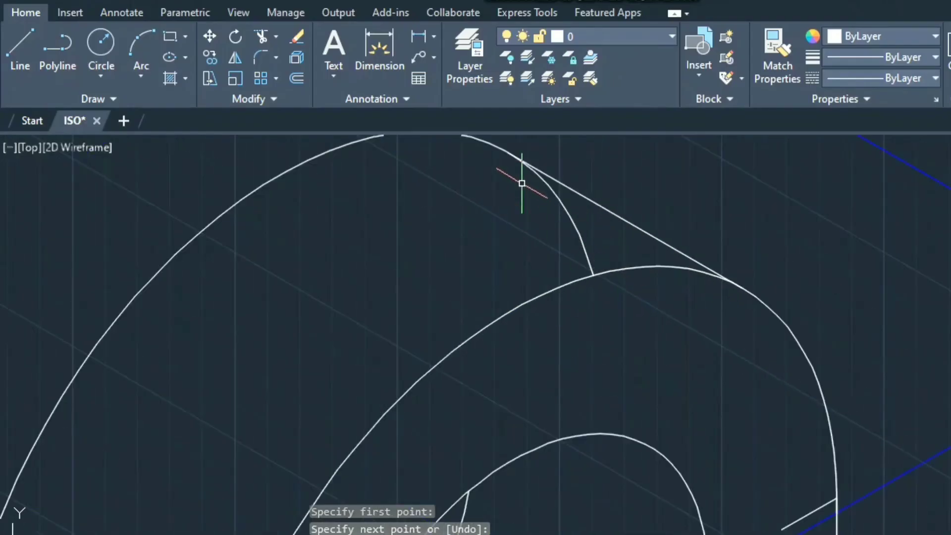
click(252, 38)
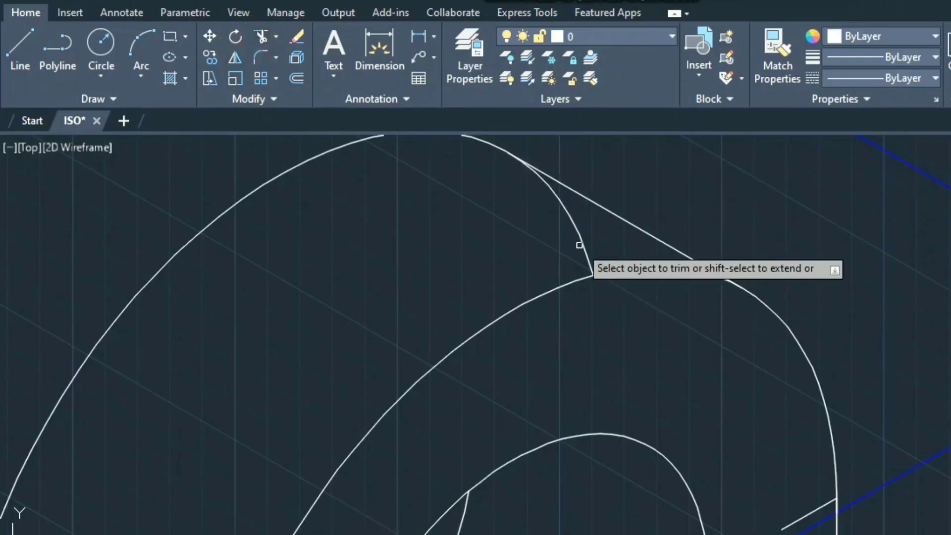
drag(573, 251, 573, 221)
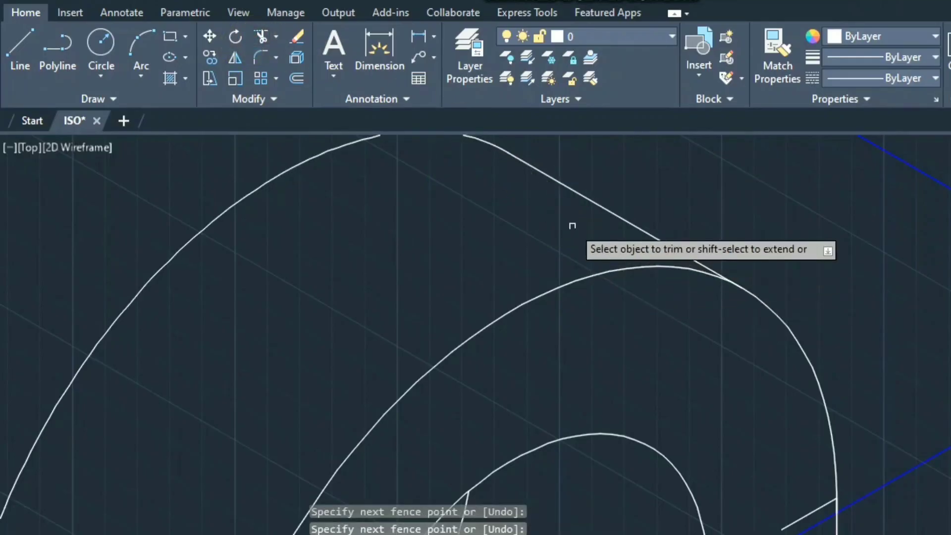
Draw a 26-unit line from the lower end of the rear short vertical edge to the projection box's left edge, checking the width in the PDF
scroll(573, 227, down, 5)
click(21, 47)
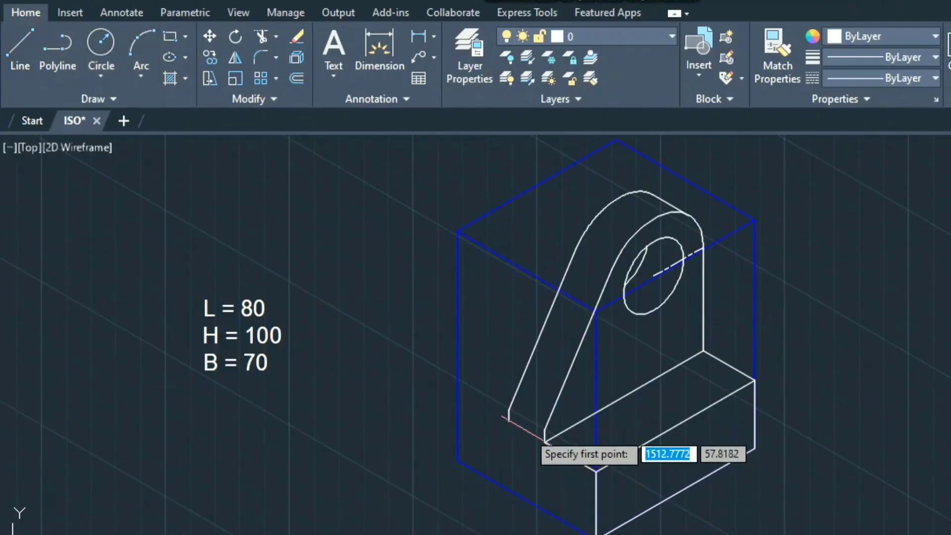
click(509, 422)
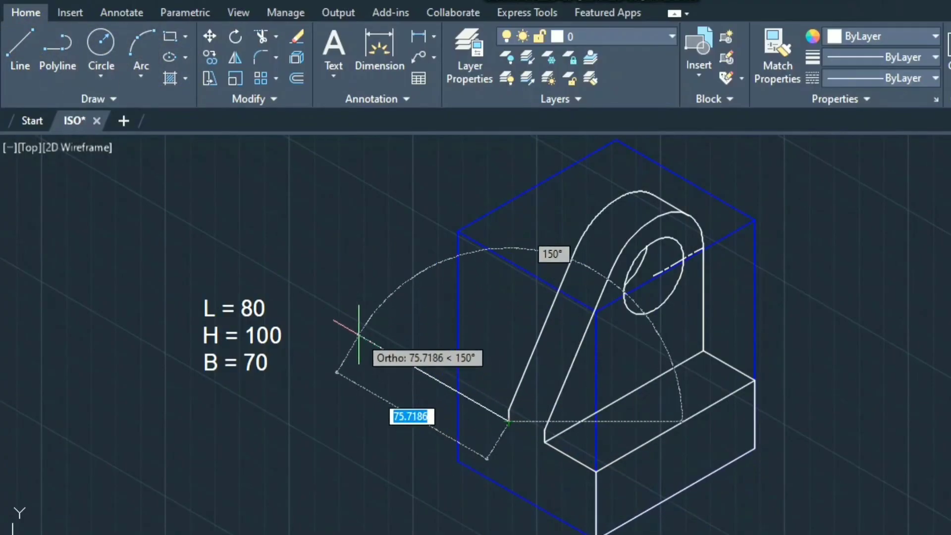
key(alt+Tab)
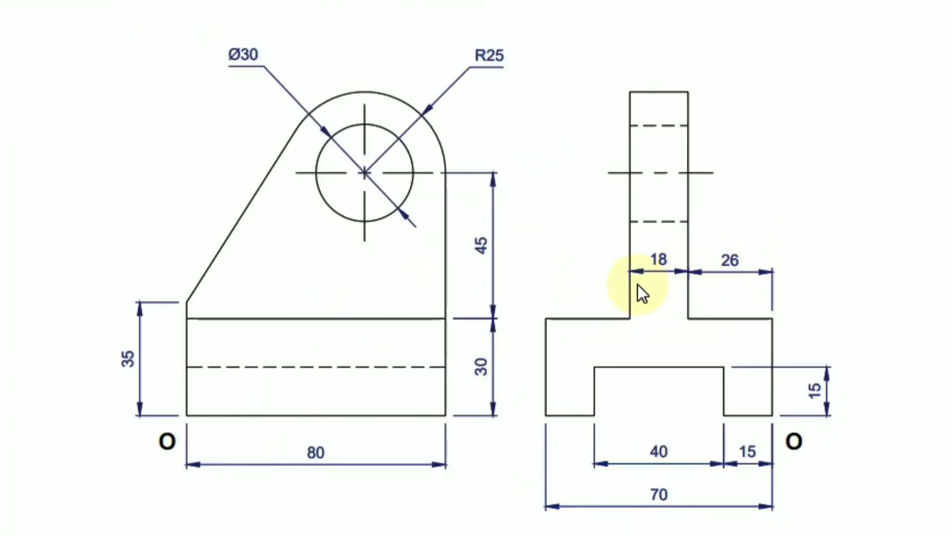
key(alt+Tab)
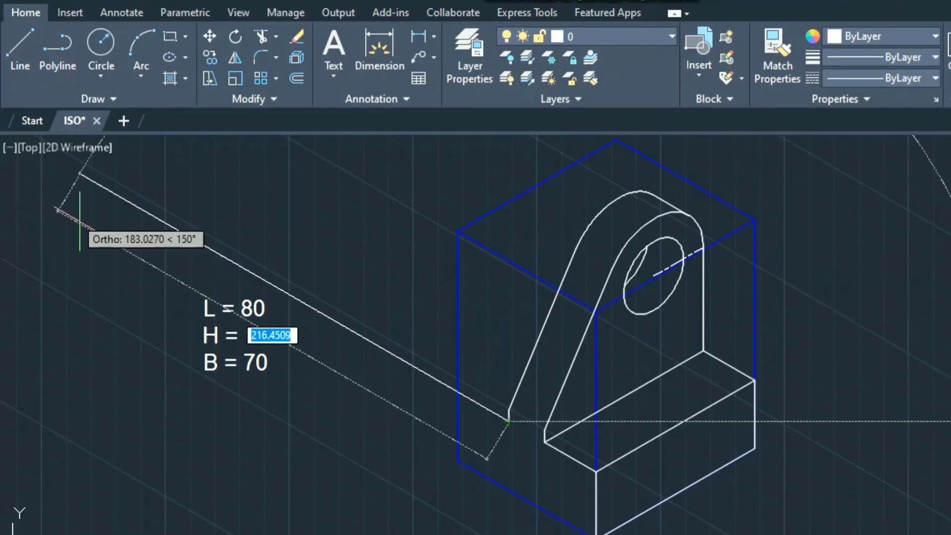
text(26)
key(Return)
key(Return)
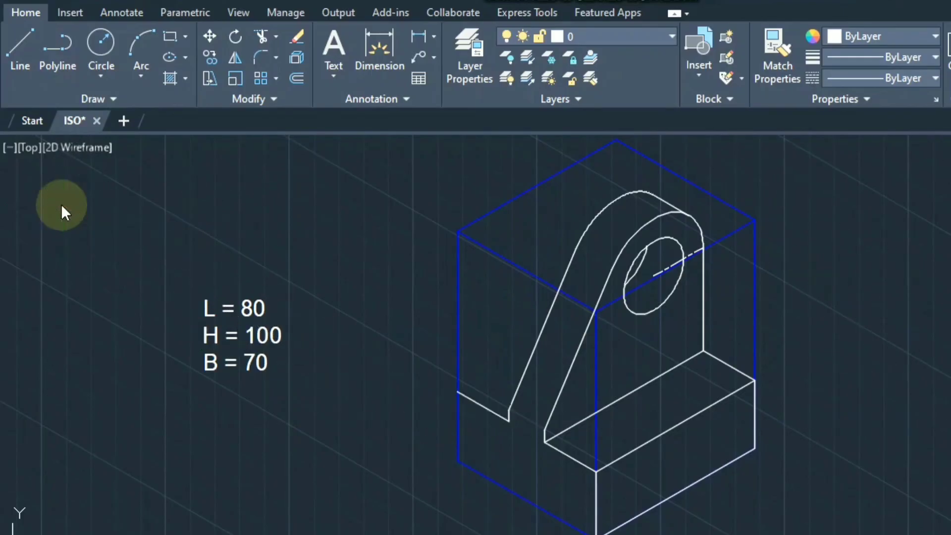
Draw the base's 30-unit left vertical edge, checking the height in the PDF, and continue along the bottom to the front lower corner
key(Return)
click(457, 393)
key(alt+Tab)
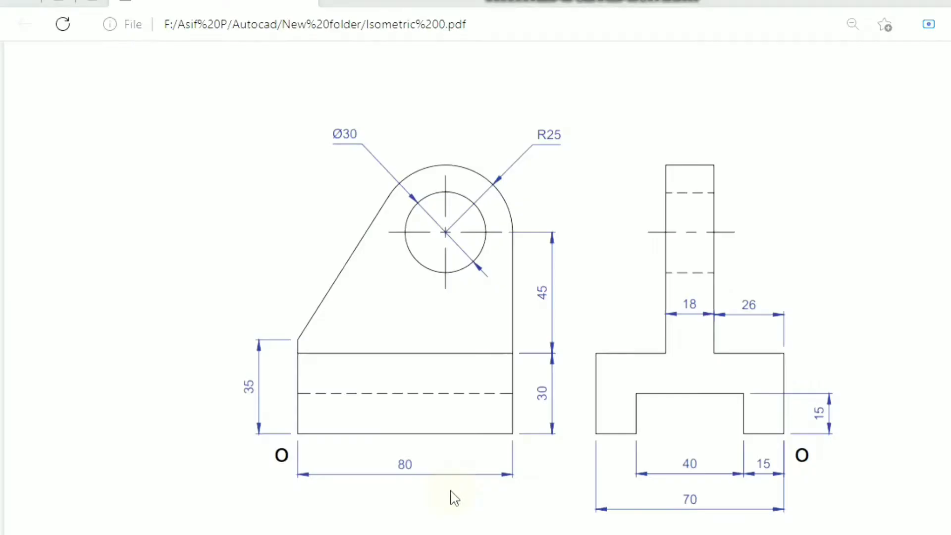
key(alt+Tab)
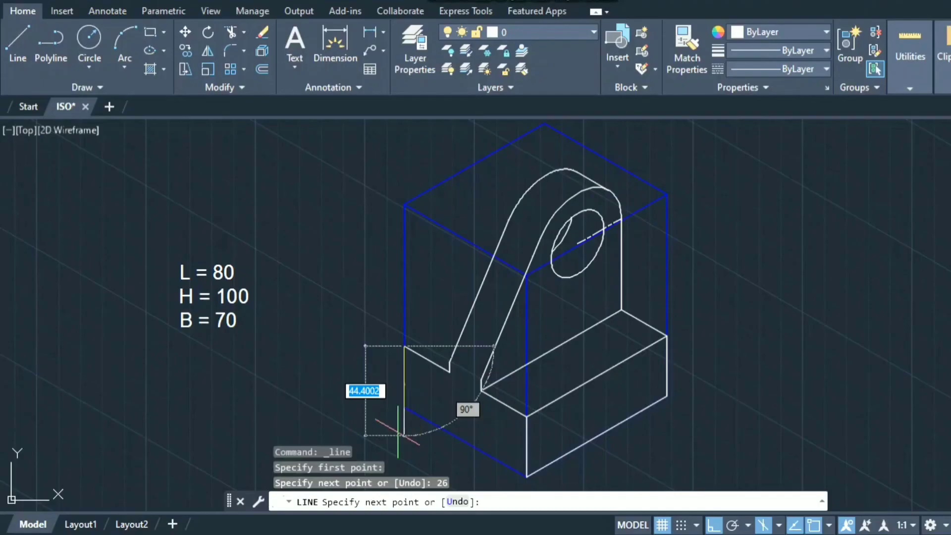
text(30)
key(Return)
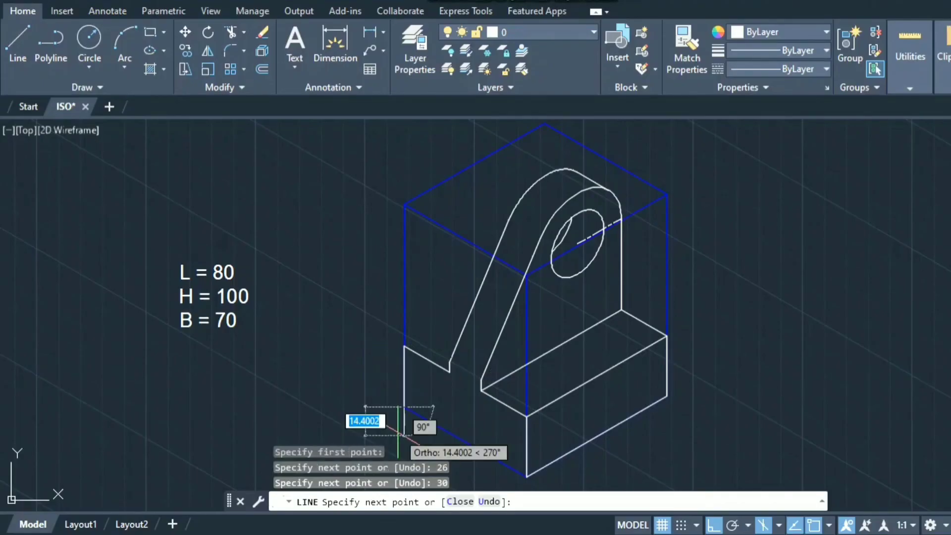
click(527, 476)
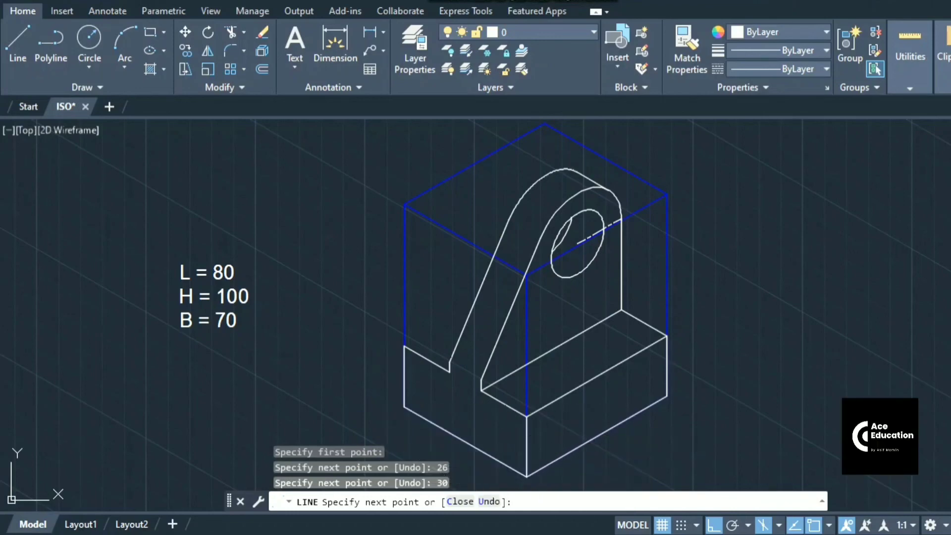
key(Escape)
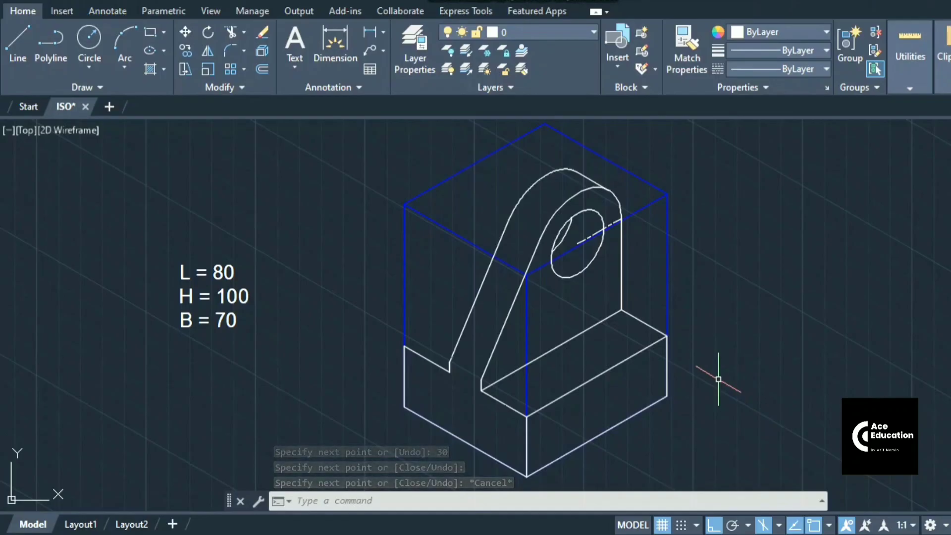
Check the base in the PDF, and draw a line in Isoplane Right from the base's upper left corner past the upright's rear slanted edge
key(alt+Tab)
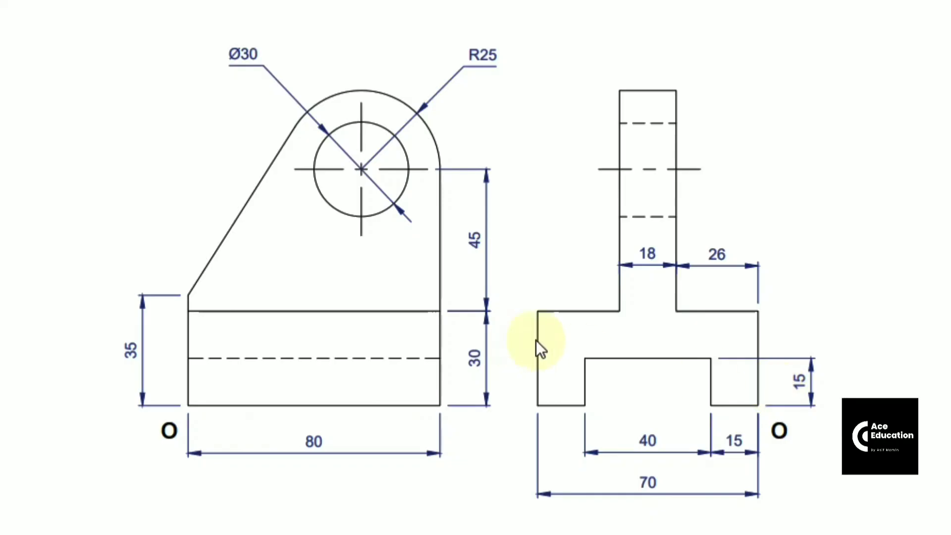
key(alt+Tab)
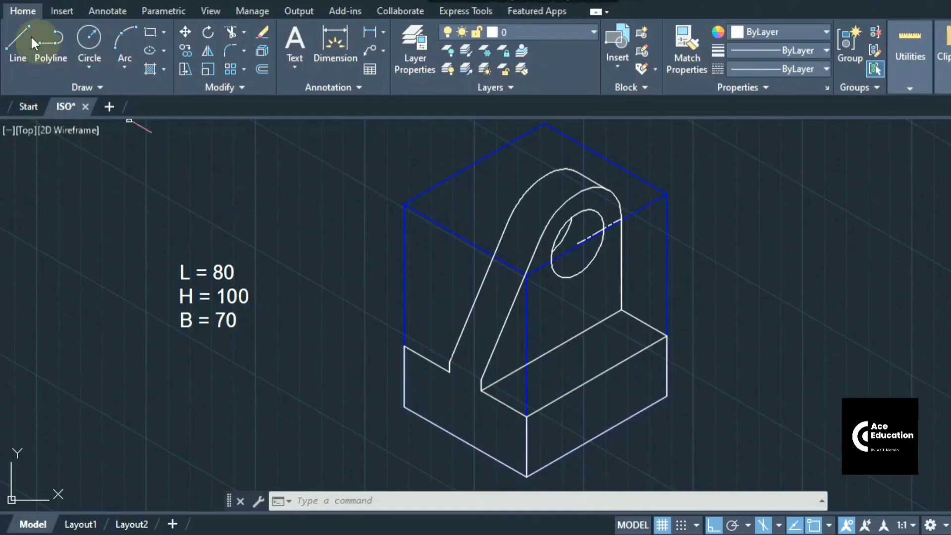
click(35, 57)
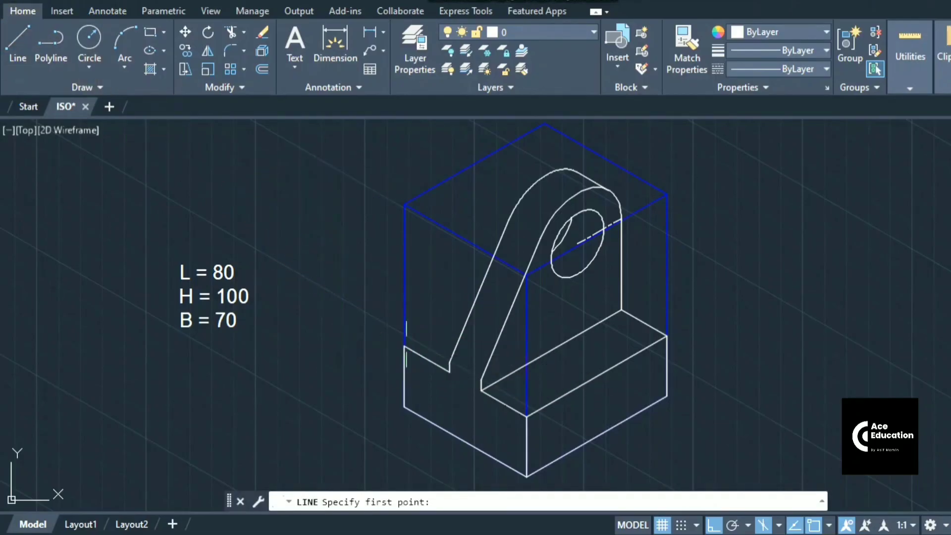
click(404, 345)
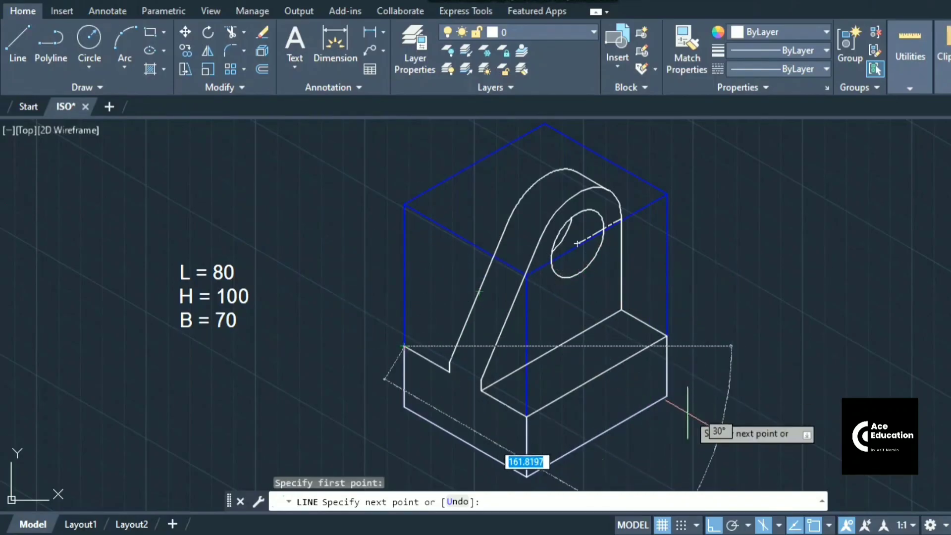
click(778, 526)
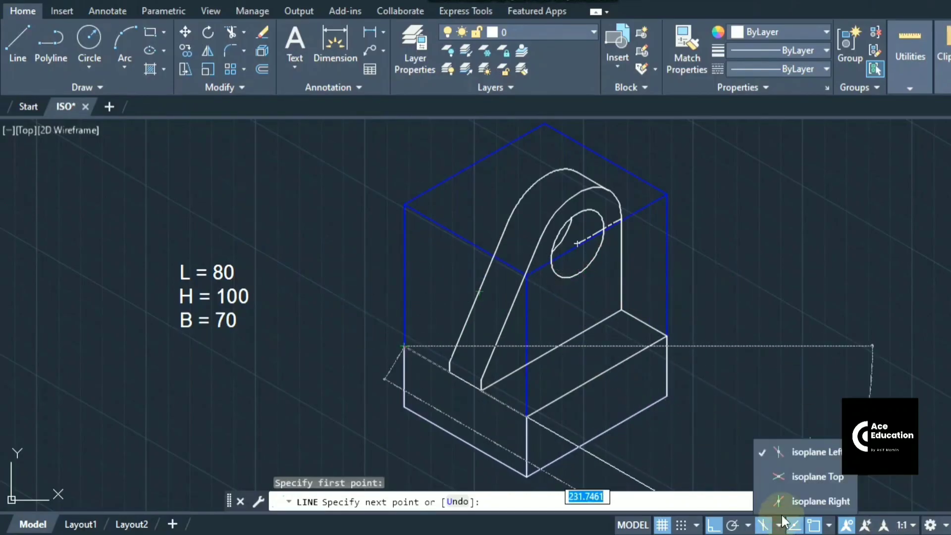
click(812, 505)
scroll(510, 287, up, 2)
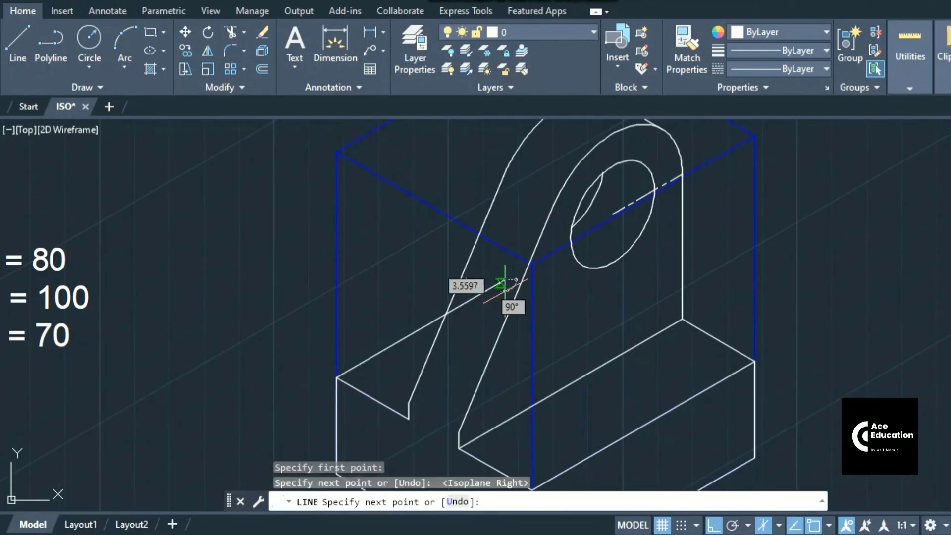
key(Escape)
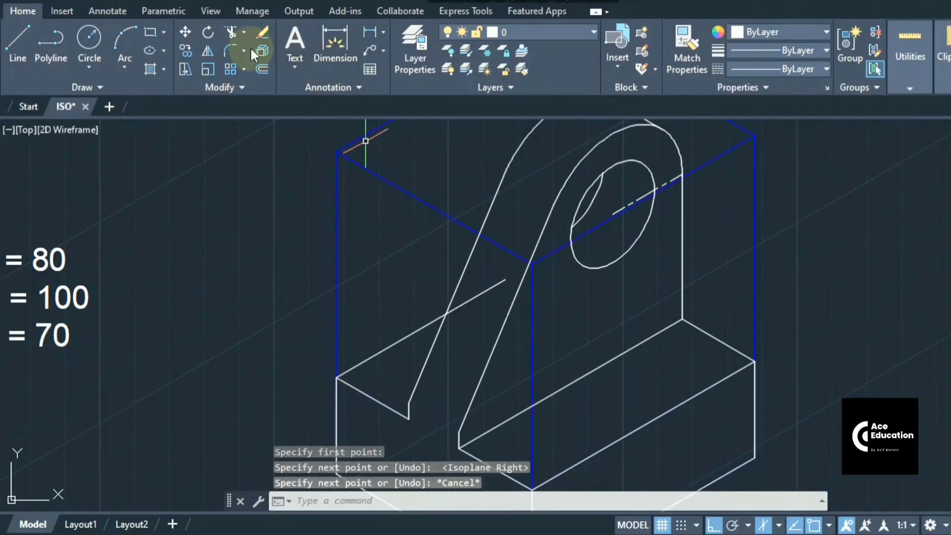
Trim the part of the base's rear top edge line that extends beyond the upright's rear slanted edge
click(231, 32)
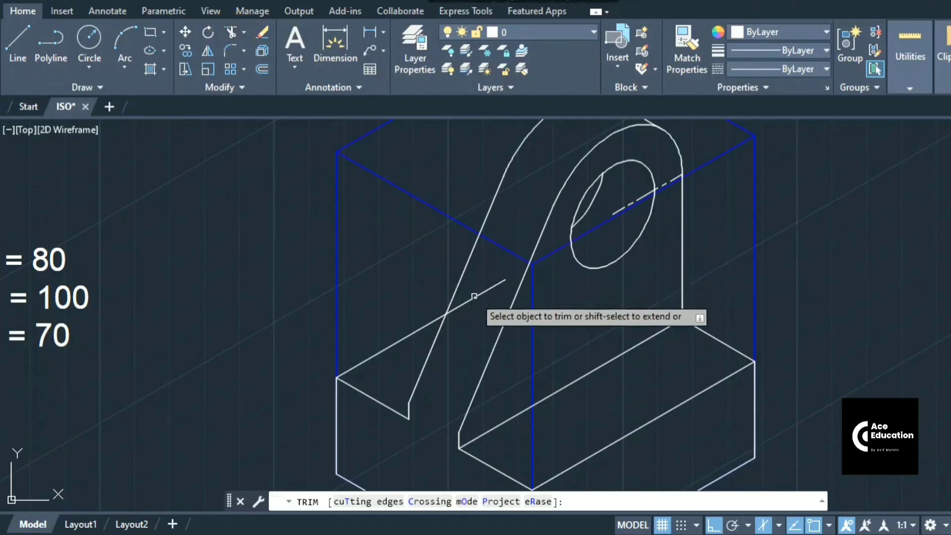
scroll(473, 296, down, 5)
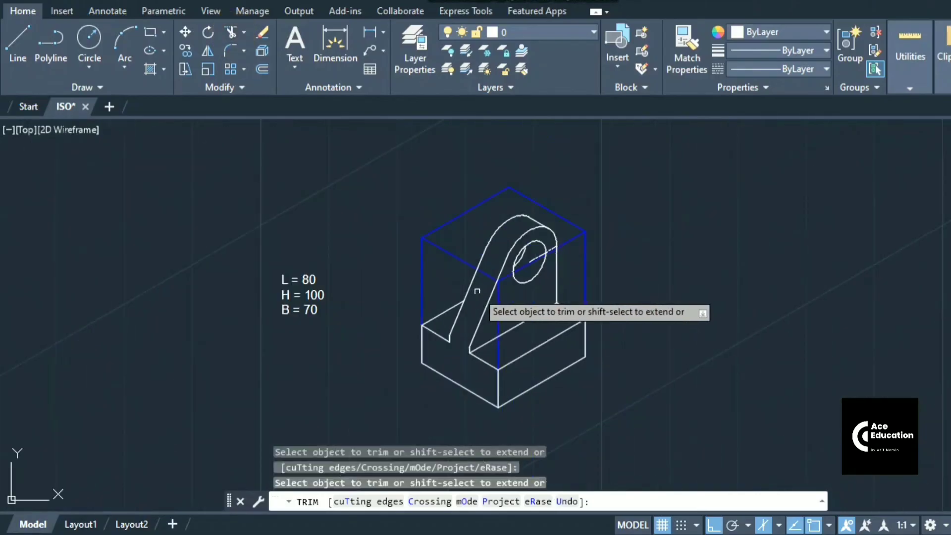
key(Escape)
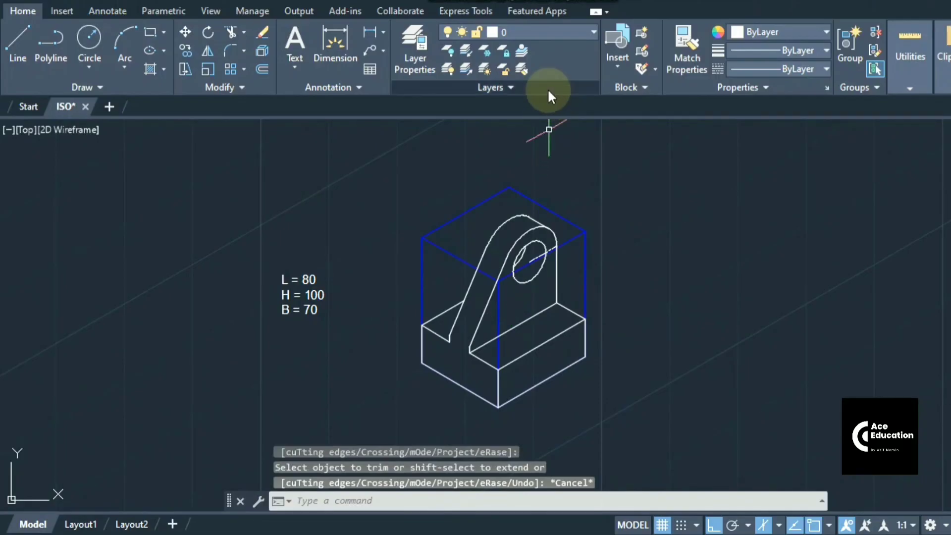
Turn off the CENTER and PROJ layers to hide the centre line and the projection box
click(550, 31)
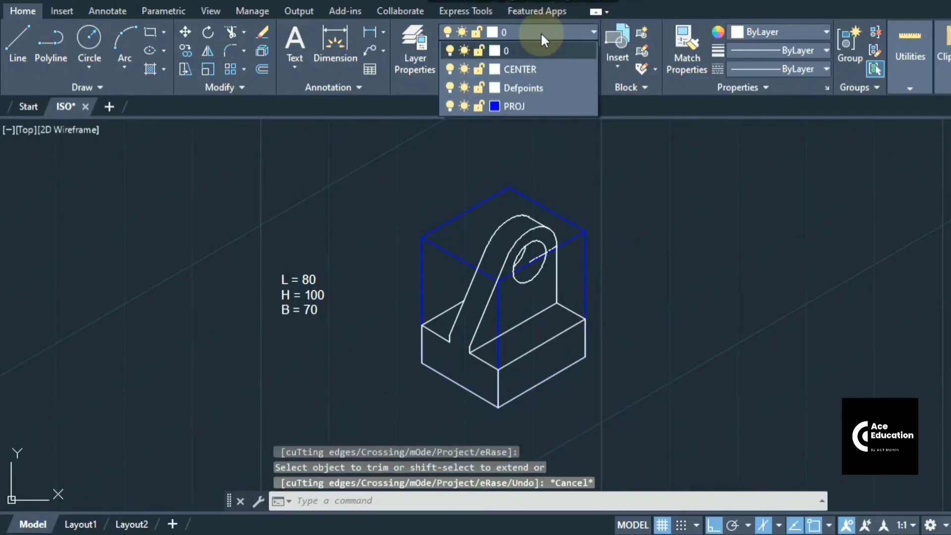
click(450, 69)
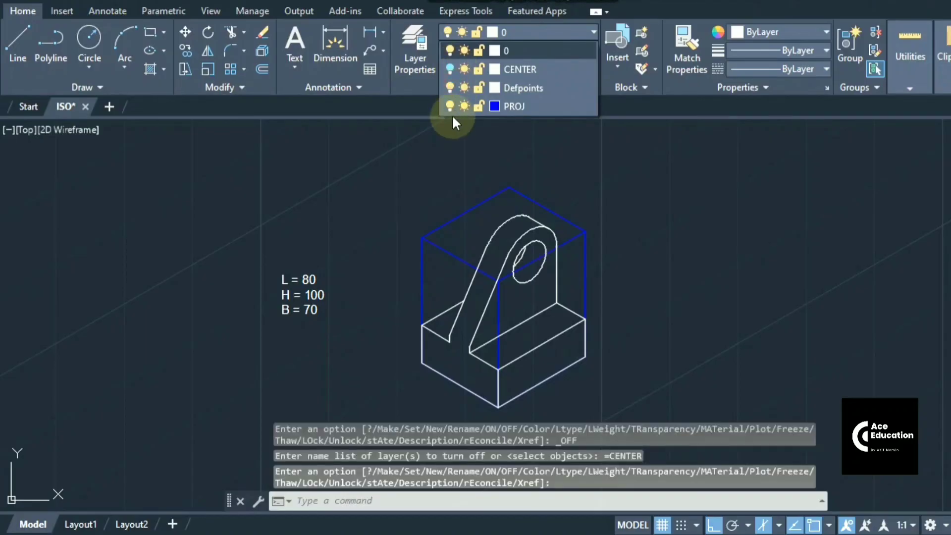
click(450, 69)
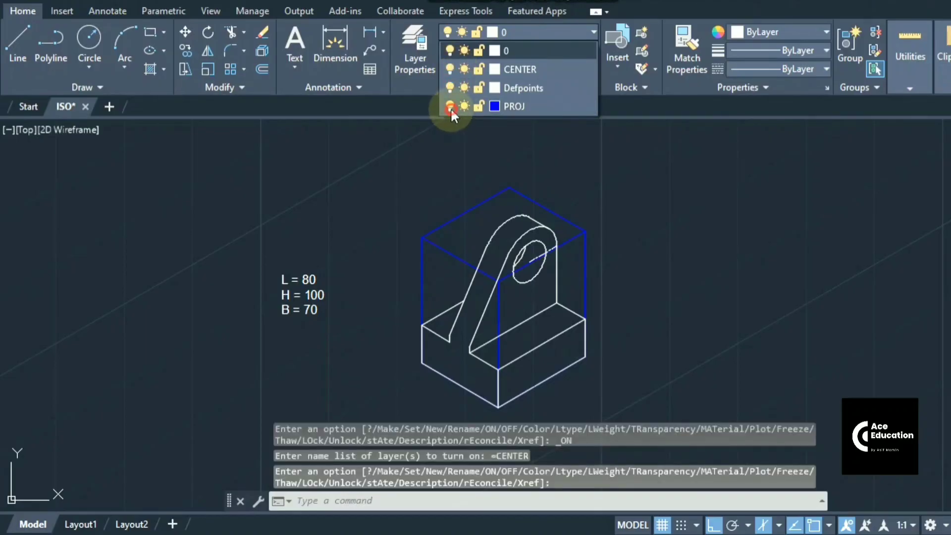
click(450, 108)
click(450, 69)
click(713, 184)
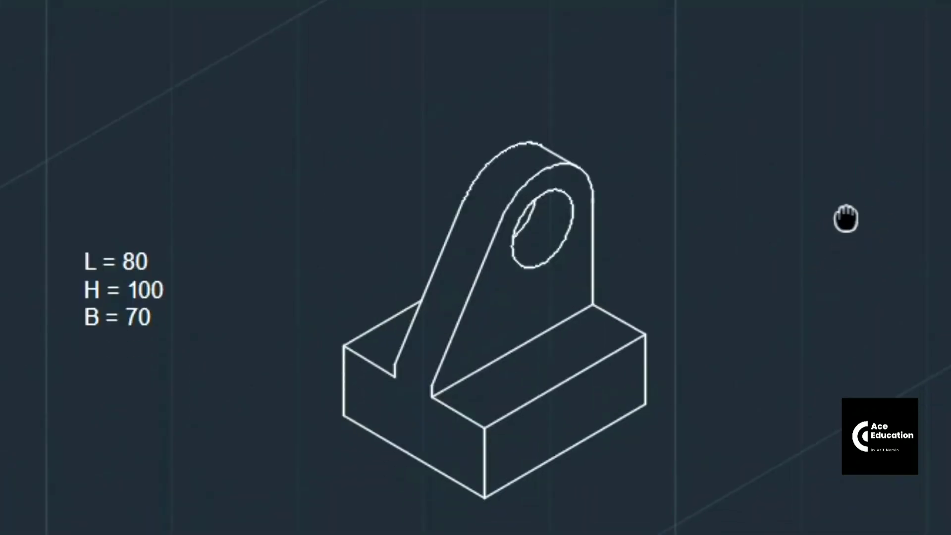
middle_drag(846, 218, 852, 164)
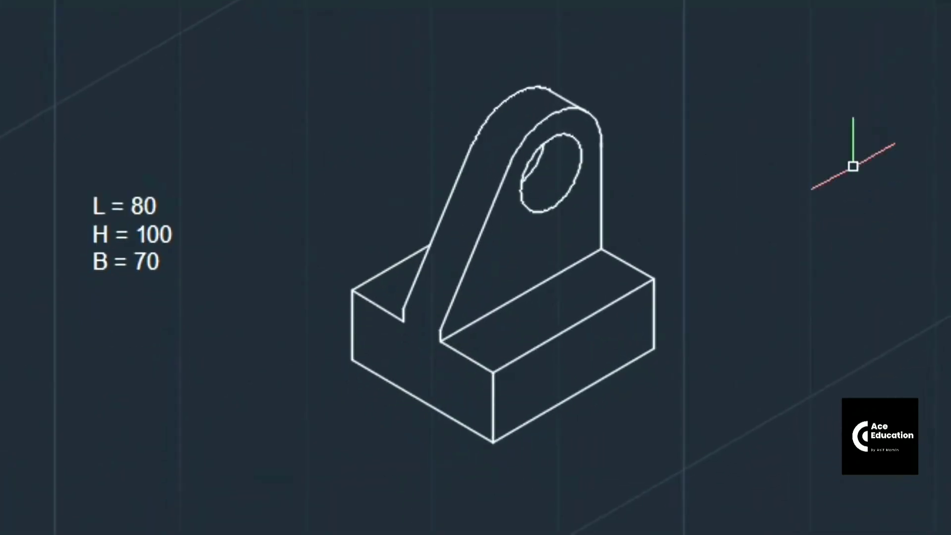